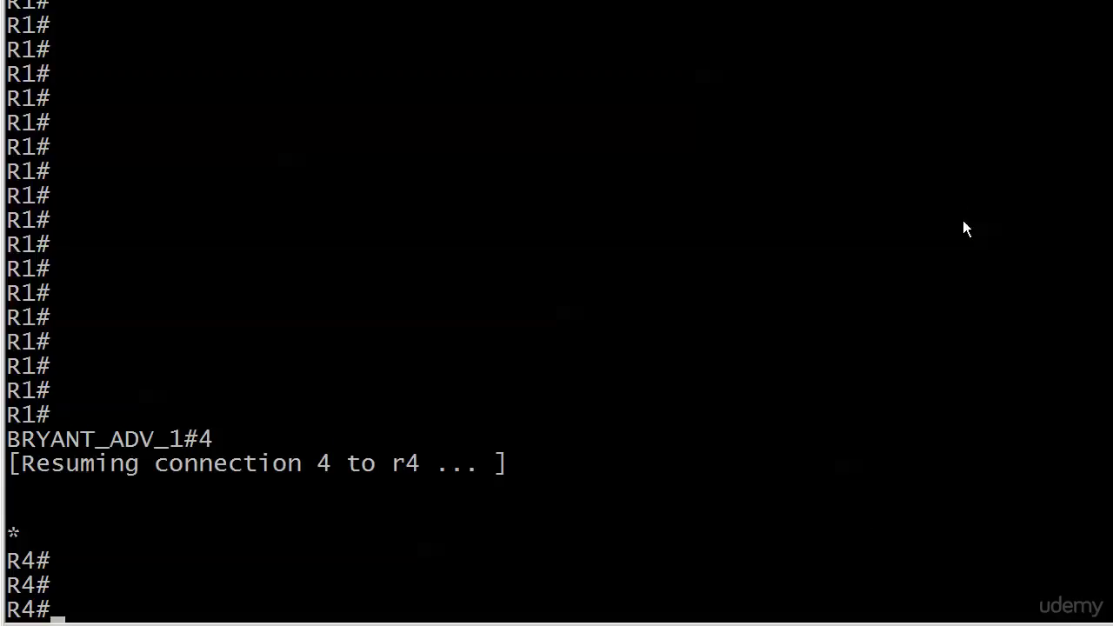
- On R4, advertise loopback 4.4.4.4 mask 255.255.255.255 under router bgp 4
{"action": "type", "text": "conf t"}
{"action": "key", "text": "Return"}
{"action": "type", "text": "router bgp 4"}
{"action": "key", "text": "Return"}
{"action": "type", "text": "network 4.4.4.4 mask 255.255.255.255"}
{"action": "key", "text": "Return"}
{"action": "key", "text": "ctrl+z"}
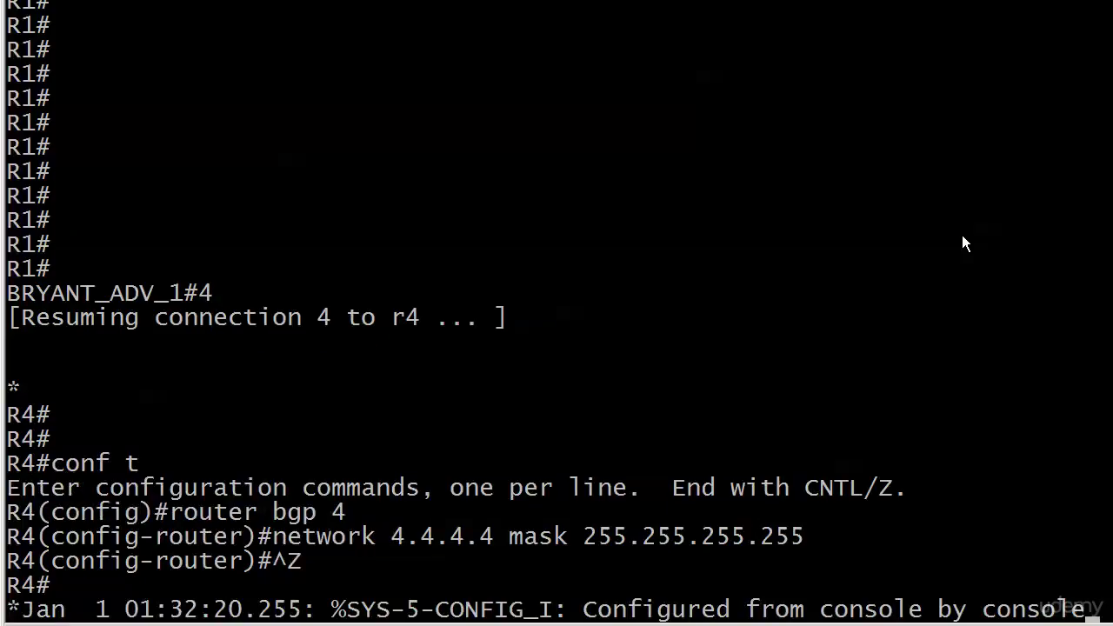
- Run show ip bgp on R4 to confirm 4.4.4.4/32 is listed as best
{"action": "key", "text": "Return"}
{"action": "key", "text": "Return"}
{"action": "key", "text": "Return"}
{"action": "type", "text": "show ip bgp"}
{"action": "key", "text": "Return"}
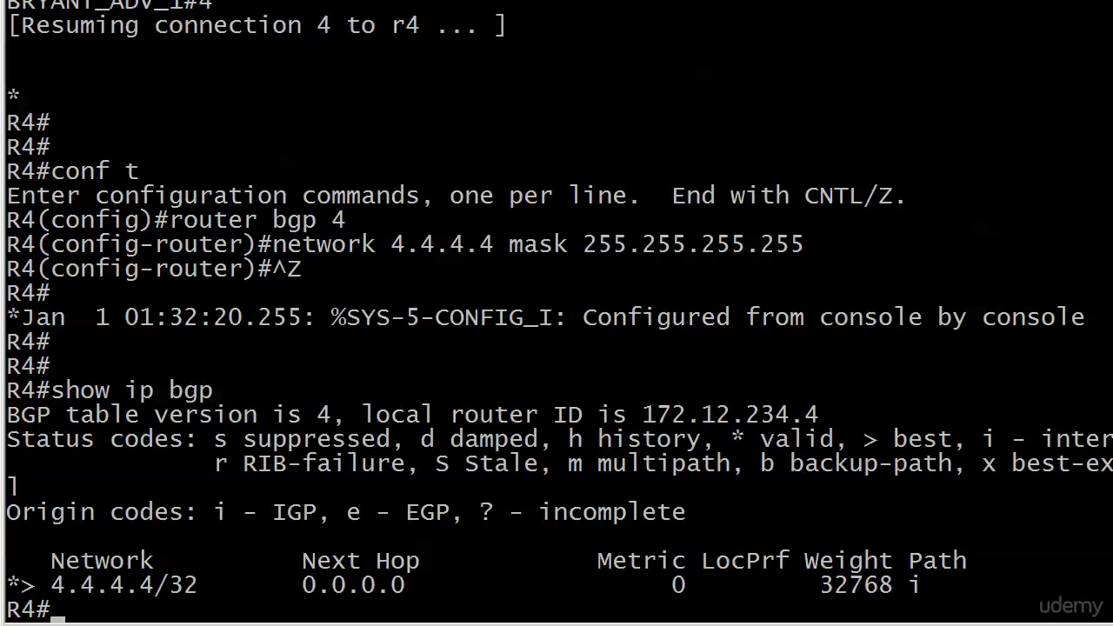
- Switch to R3 and display its BGP table, showing 4.4.4.4/32 best via 172.12.234.4
{"action": "key", "text": "ctrl+shift+6"}
{"action": "type", "text": "x"}
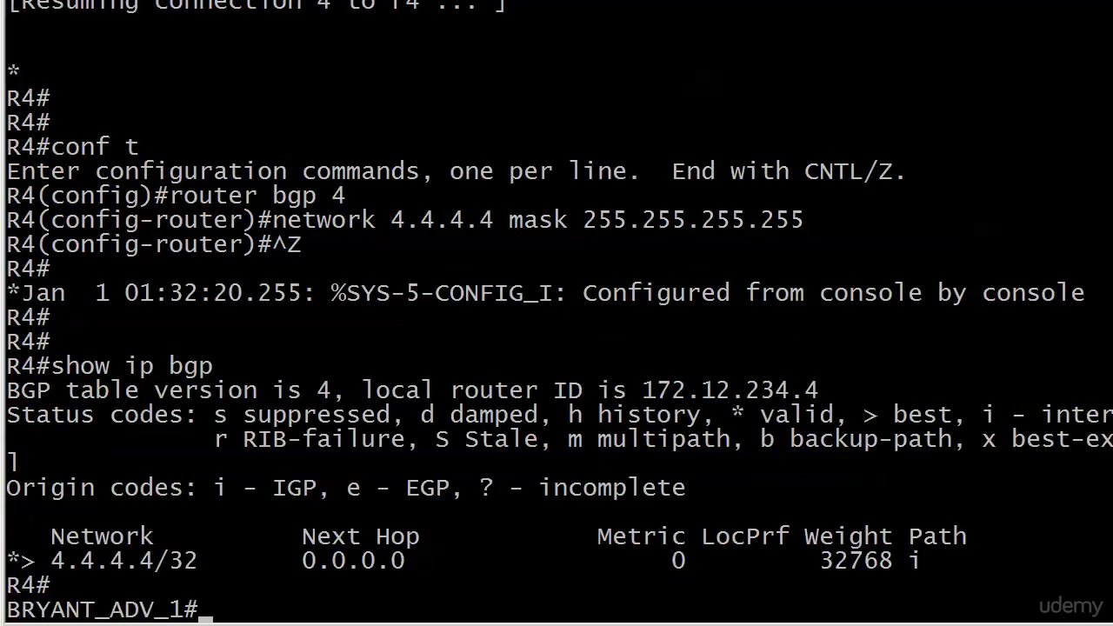
{"action": "type", "text": "3"}
{"action": "key", "text": "Return"}
{"action": "key", "text": "Return"}
{"action": "key", "text": "Return"}
{"action": "key", "text": "Return"}
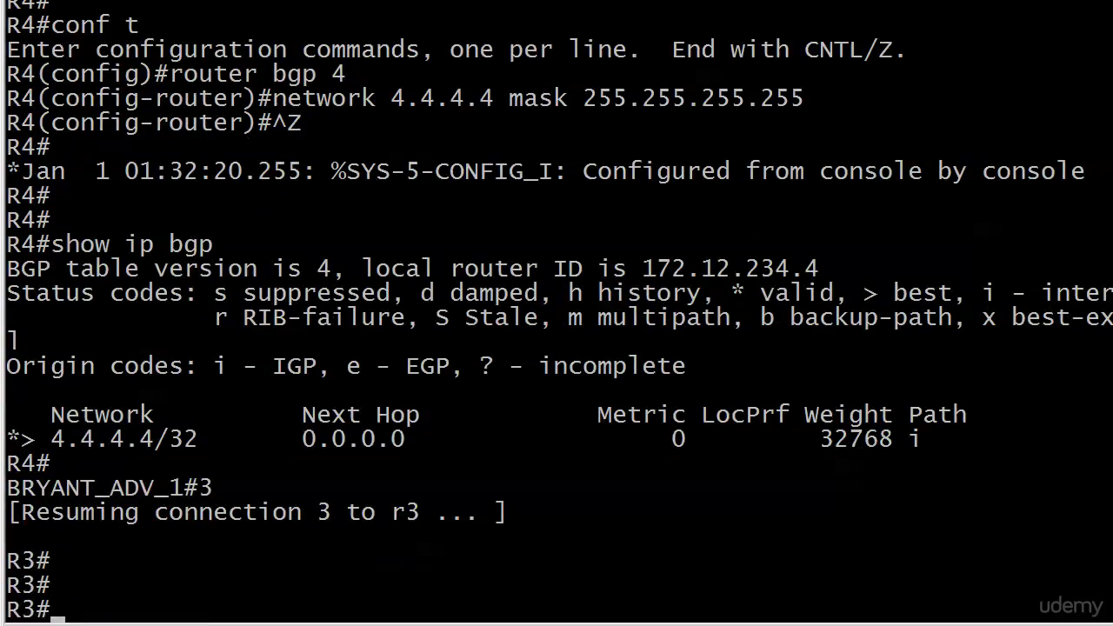
{"action": "type", "text": "show ip bgp"}
{"action": "key", "text": "Return"}
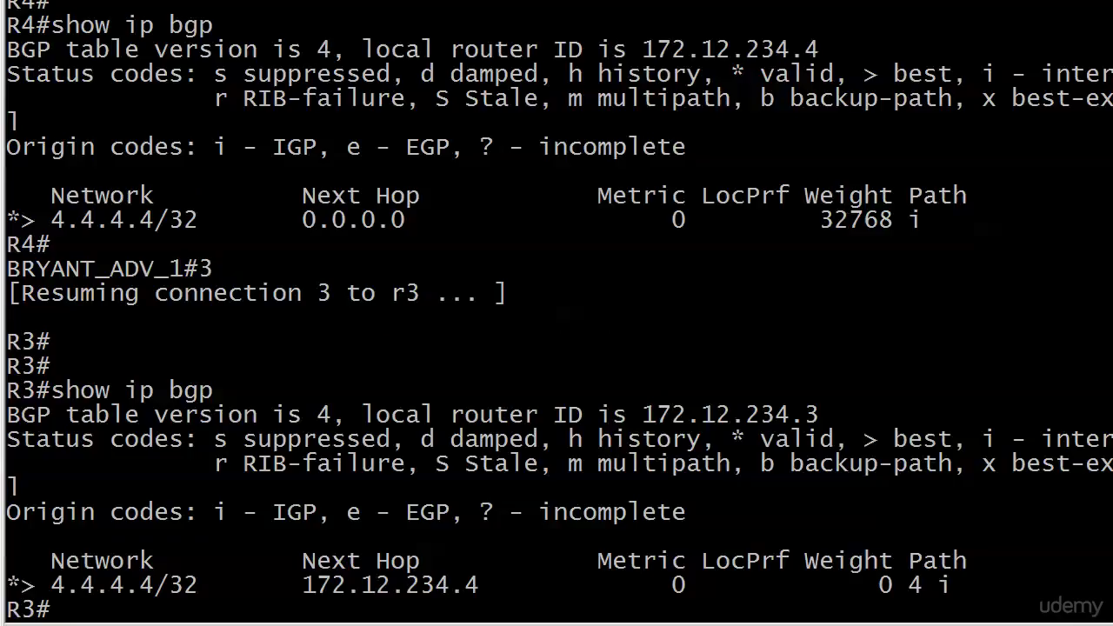
- Switch to R1 and display its BGP table, where 4.4.4.4/32 is valid but not best
{"action": "key", "text": "ctrl+shift+6"}
{"action": "type", "text": "x1"}
{"action": "key", "text": "Return"}
{"action": "key", "text": "Return"}
{"action": "key", "text": "Return"}
{"action": "type", "text": "show ip bgp"}
{"action": "key", "text": "Return"}
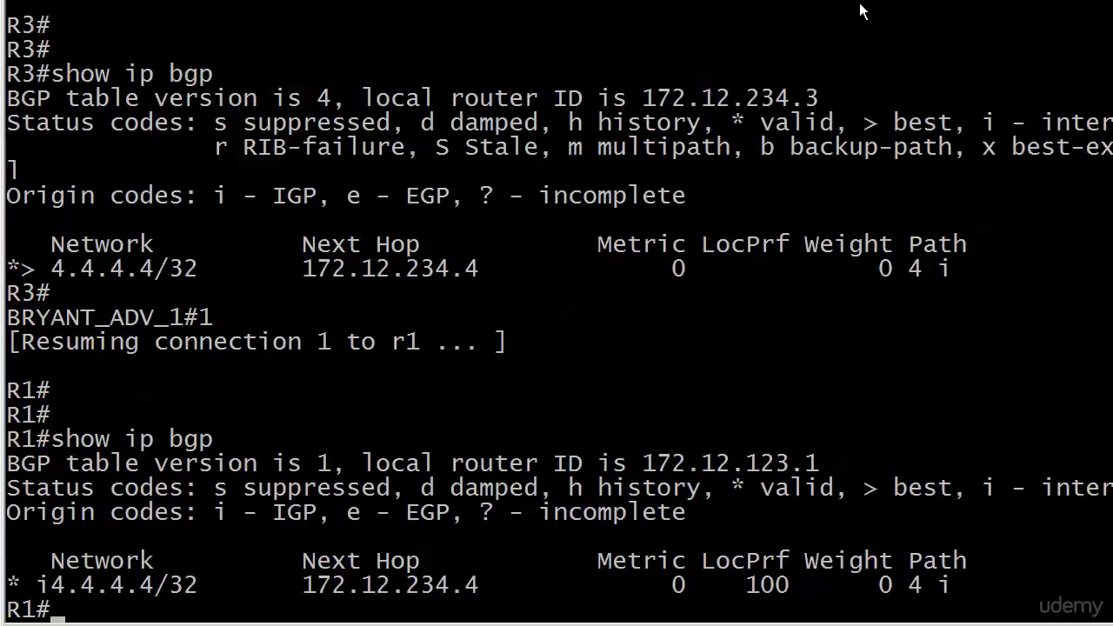
- Run show ip bgp 4.4.4.4 on R1 to see next hop 172.12.234.4 inaccessible
{"action": "type", "text": "show ip bgp 4.4."}
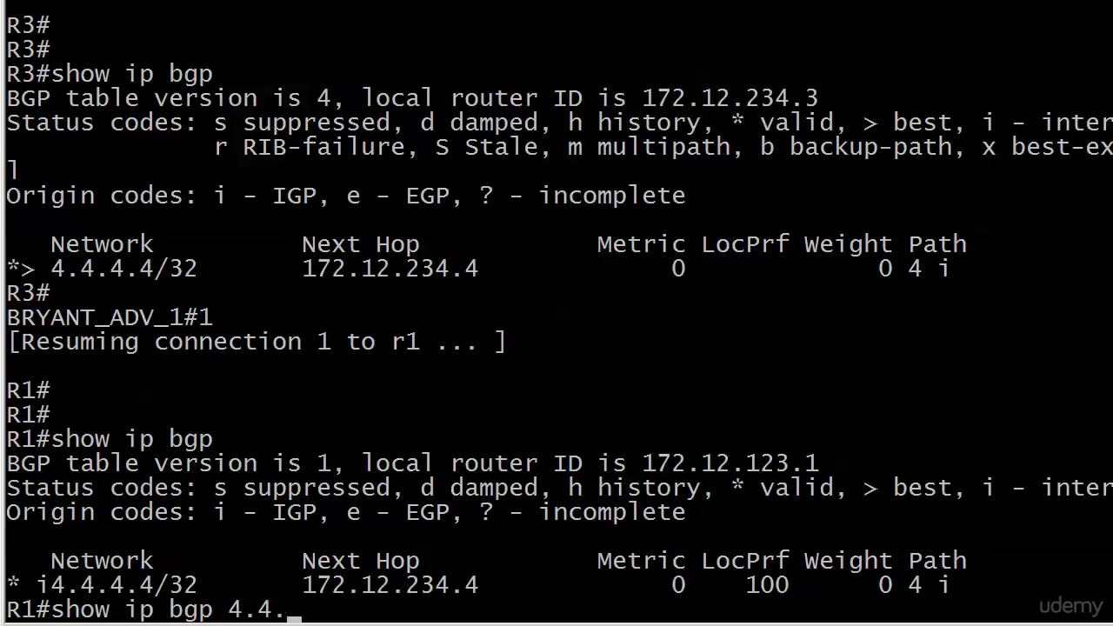
{"action": "type", "text": "4.4."}
{"action": "key", "text": "Return"}
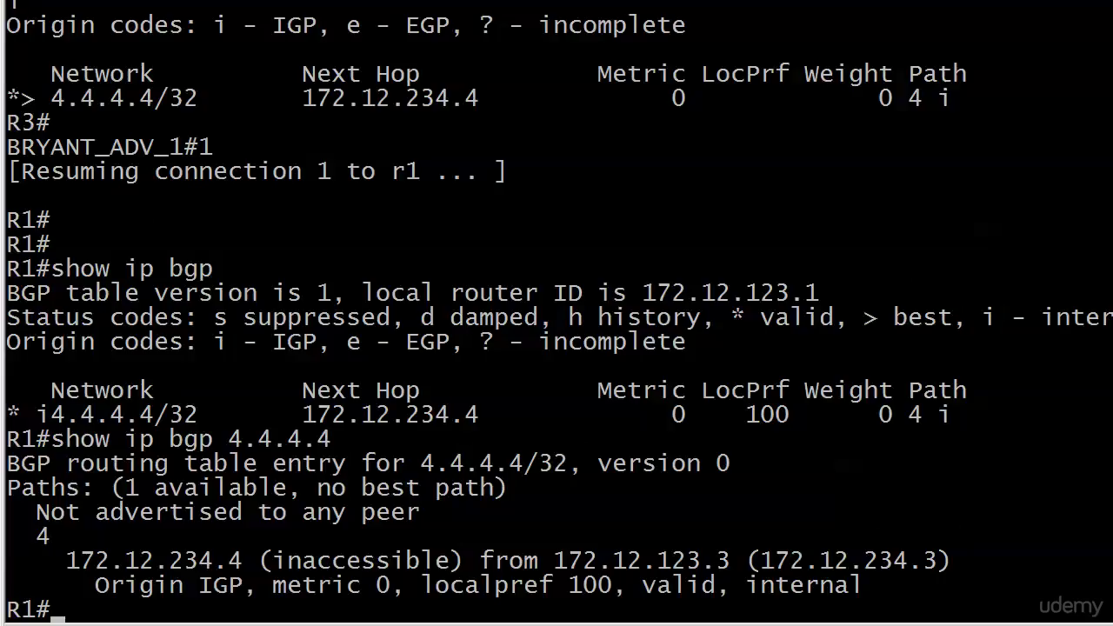
- On R3, set neighbor 172.12.123.1 next-hop-self under router bgp 123 and save with wr
{"action": "key", "text": "ctrl+shift+6"}
{"action": "type", "text": "x3"}
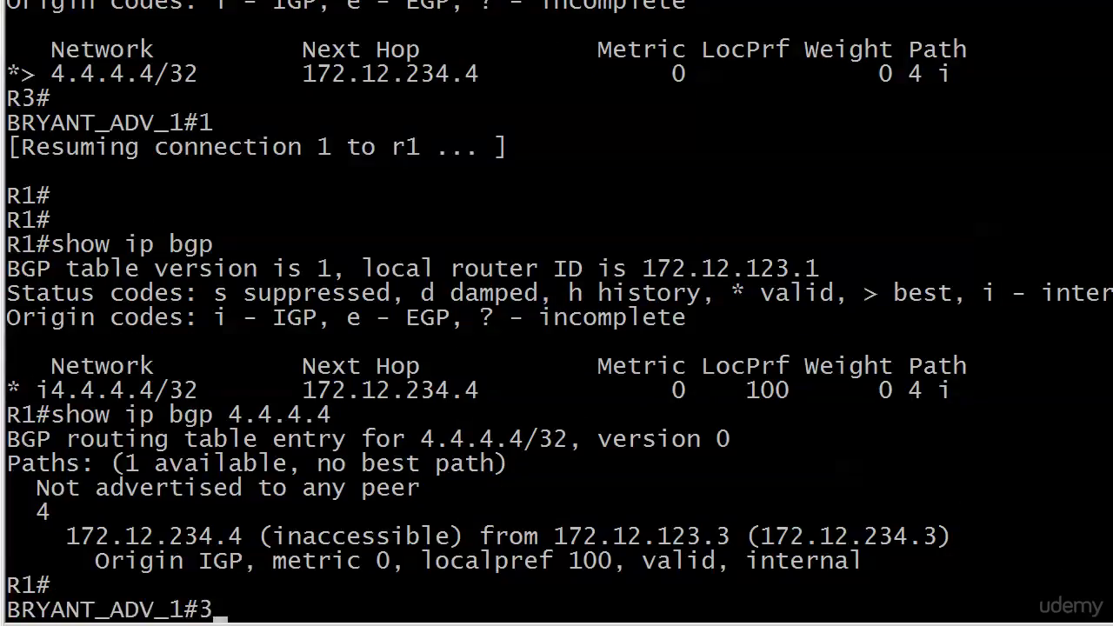
{"action": "key", "text": "Return"}
{"action": "key", "text": "Return"}
{"action": "key", "text": "Return"}
{"action": "type", "text": "conf t"}
{"action": "key", "text": "Return"}
{"action": "type", "text": "ro"}
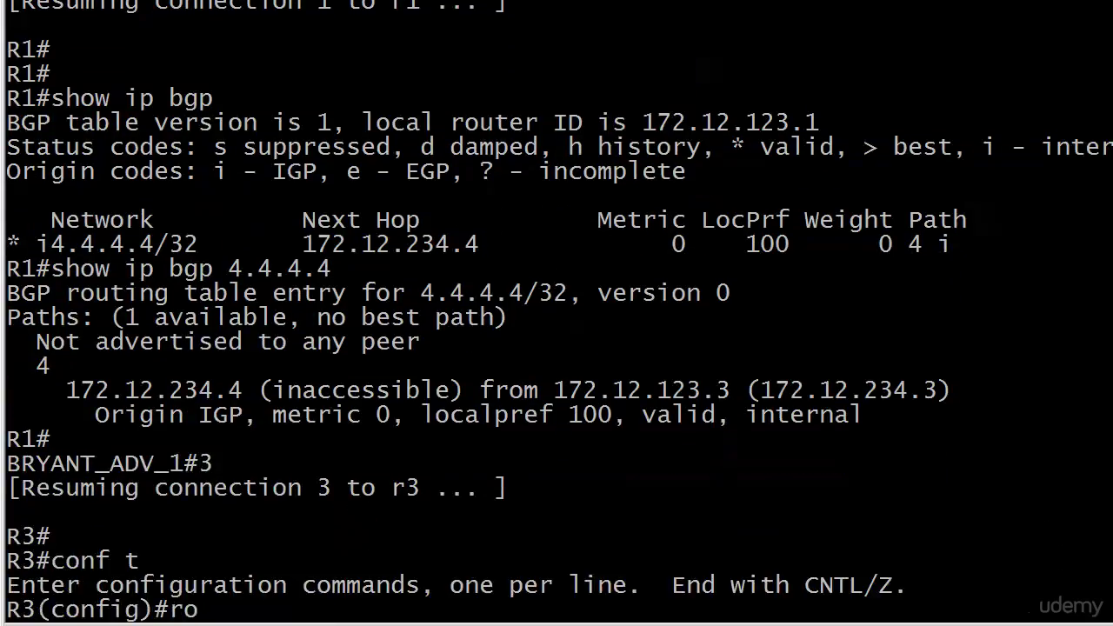
{"action": "type", "text": "uter bgp 123"}
{"action": "key", "text": "Return"}
{"action": "type", "text": "neighb"}
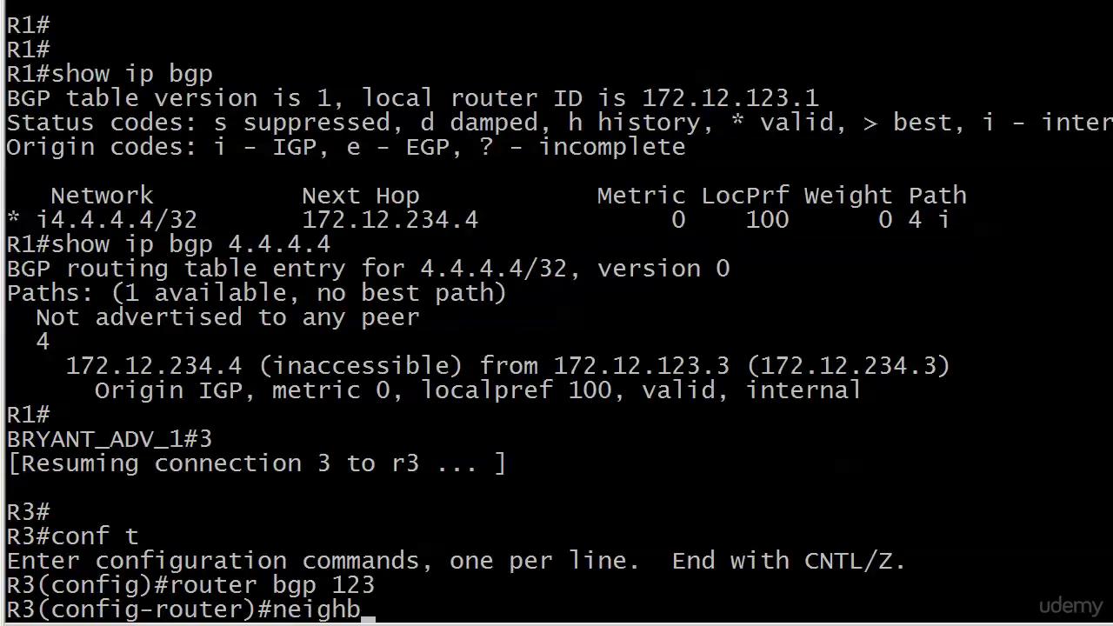
{"action": "type", "text": "o 172.12.123.1 "}
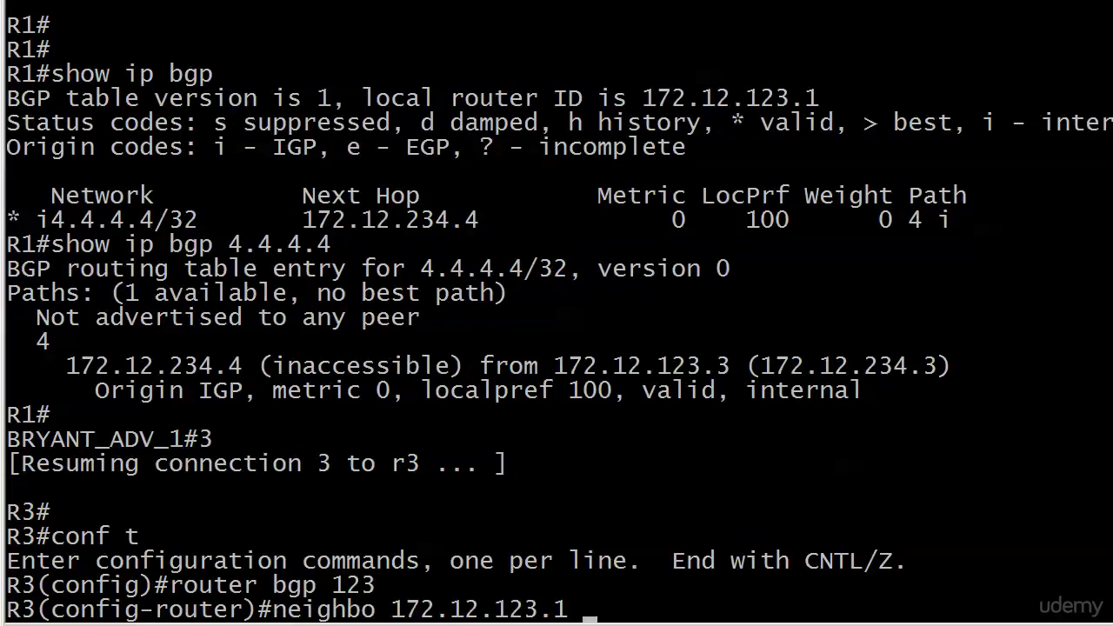
{"action": "type", "text": "next-hop-self"}
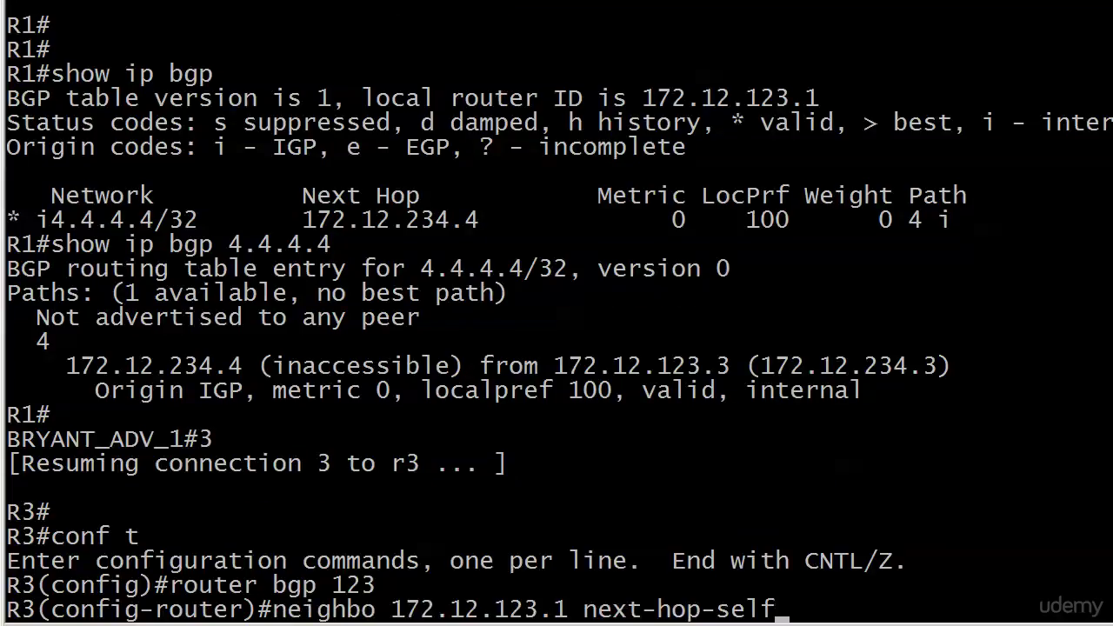
{"action": "key", "text": "Return"}
{"action": "key", "text": "ctrl+z"}
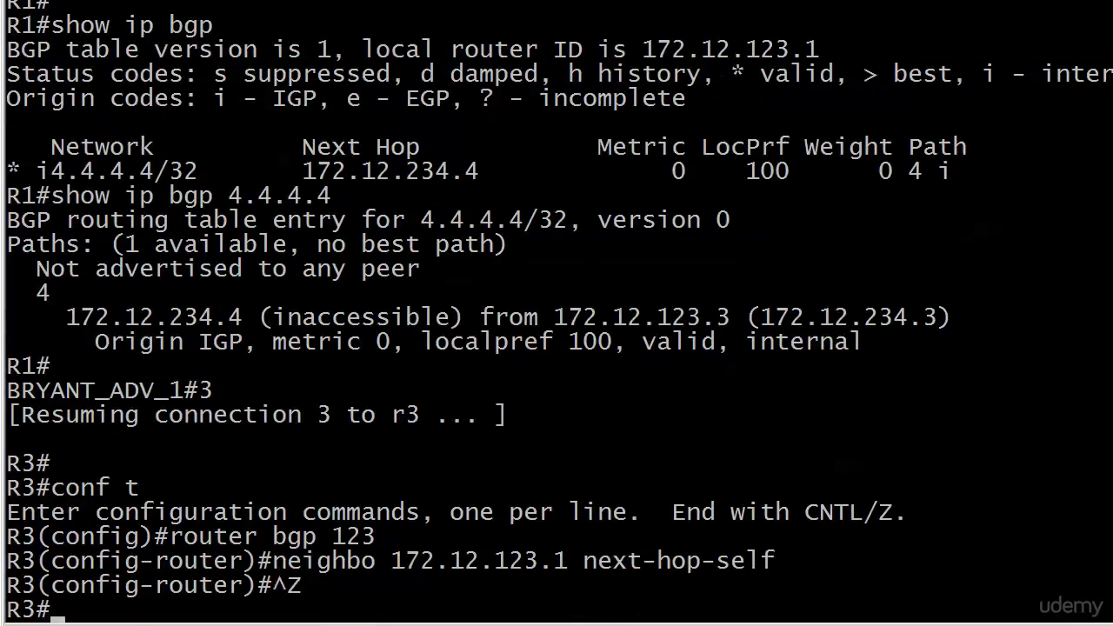
{"action": "type", "text": "wr"}
{"action": "key", "text": "Return"}
- On R1, run clear ip bgp * soft in and show ip bgp, seeing 4.4.4.4/32 best via 172.12.123.3
{"action": "key", "text": "ctrl+shift+6"}
{"action": "type", "text": "x1"}
{"action": "key", "text": "Return"}
{"action": "key", "text": "Return"}
{"action": "key", "text": "Return"}
{"action": "type", "text": "show pi"}
{"action": "key", "text": "BackSpace"}
{"action": "key", "text": "BackSpace"}
{"action": "type", "text": "ip bgp"}
{"action": "key", "text": "Return"}
{"action": "type", "text": "clear ip bgp * soft in"}
{"action": "key", "text": "Return"}
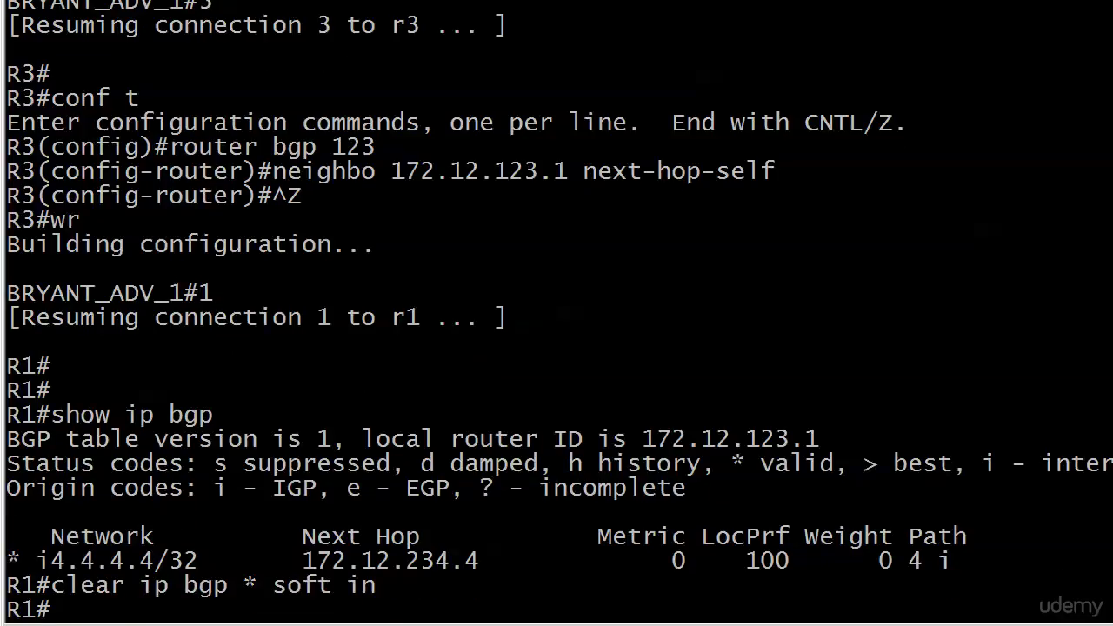
{"action": "type", "text": "show ip bgp"}
{"action": "key", "text": "Return"}
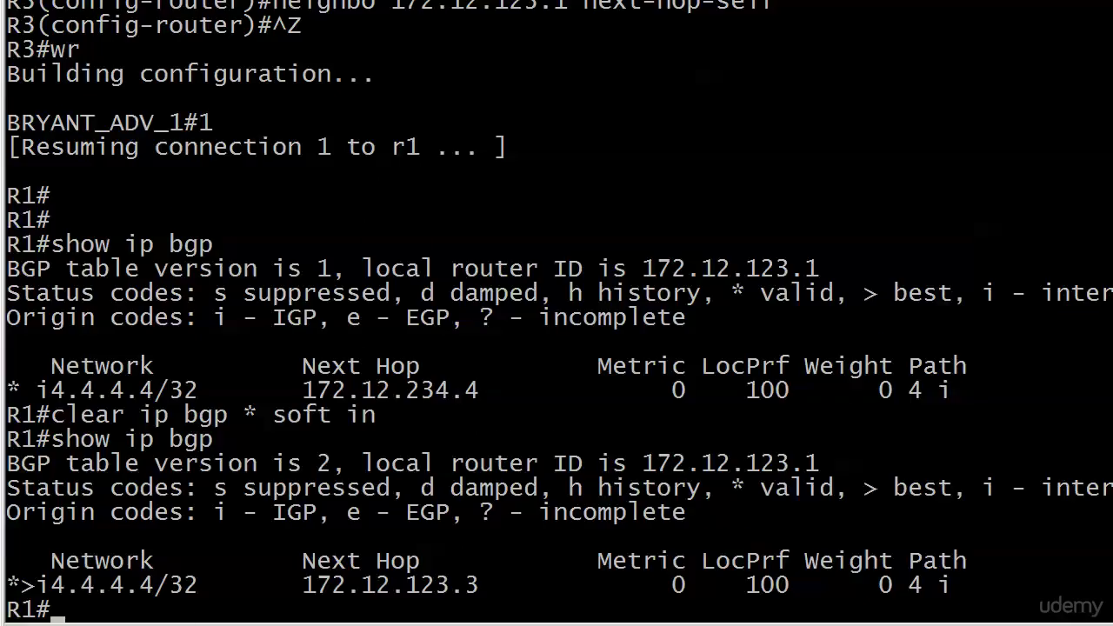
- Switch to R2 and run show ip bgp, which shows an empty table
{"action": "key", "text": "ctrl+shift+6"}
{"action": "type", "text": "x2"}
{"action": "key", "text": "Return"}
{"action": "key", "text": "Return"}
{"action": "key", "text": "Return"}
{"action": "type", "text": "show ip bgp"}
{"action": "key", "text": "Return"}
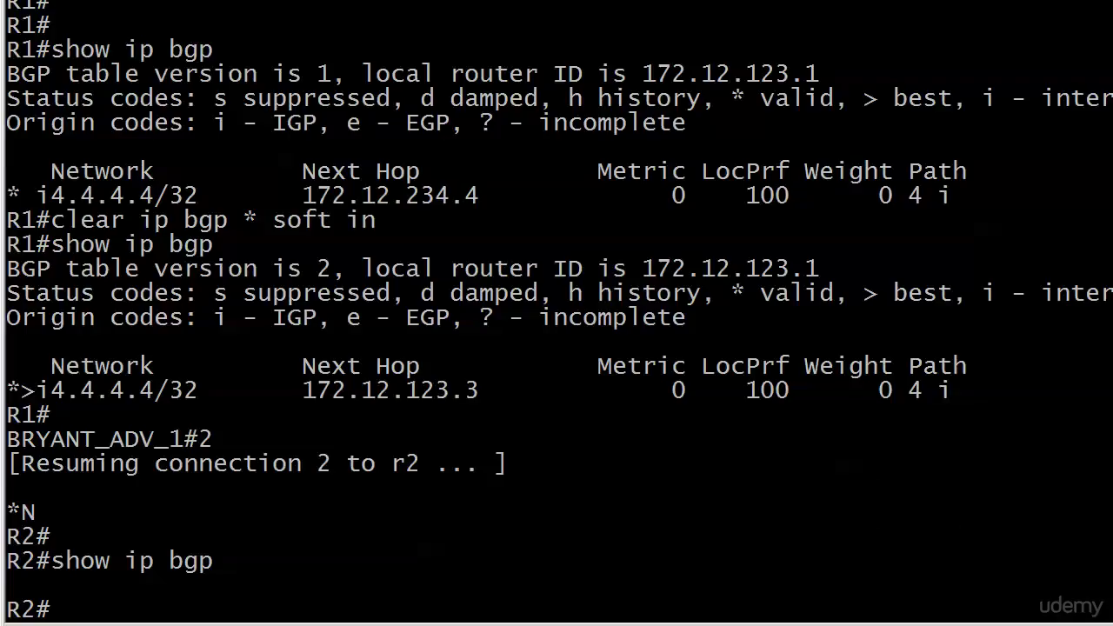
- On R1, show the 4.4.4.4 BGP entry: best via 172.12.123.3, advertised to no peer
{"action": "key", "text": "ctrl+shift+6"}
{"action": "type", "text": "x1"}
{"action": "key", "text": "Return"}
{"action": "key", "text": "Return"}
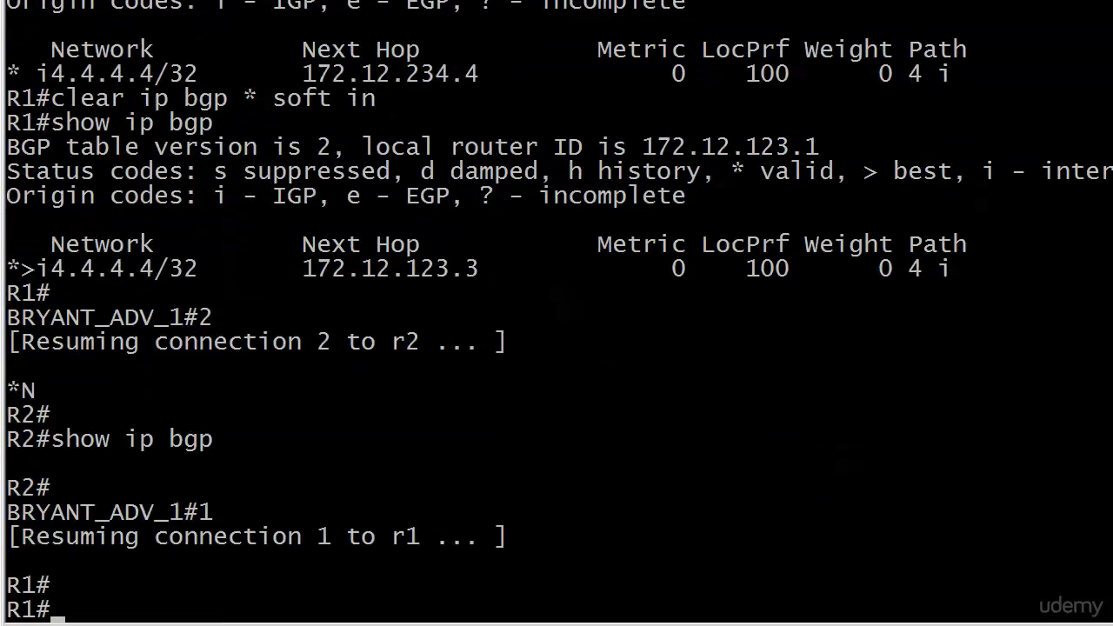
{"action": "type", "text": "show ip bgp 4.4.4.4"}
{"action": "key", "text": "Return"}
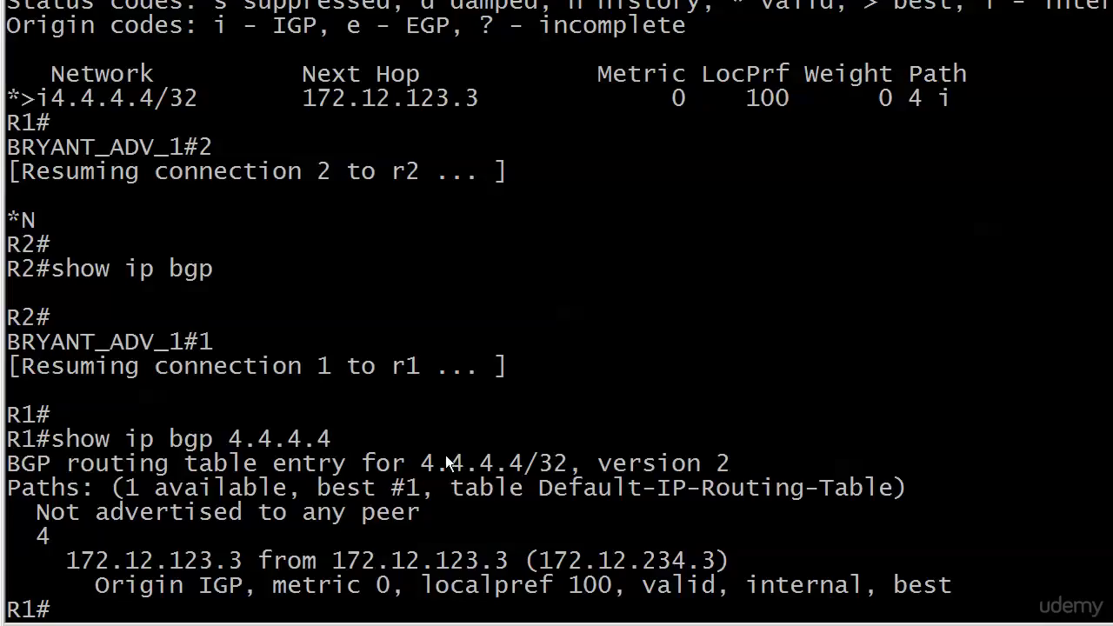
- Switch to R2 and page through its stored configuration with show config
{"action": "key", "text": "ctrl+shift+6"}
{"action": "type", "text": "x2"}
{"action": "key", "text": "Return"}
{"action": "key", "text": "Return"}
{"action": "key", "text": "Return"}
{"action": "type", "text": "show config"}
{"action": "key", "text": "Return"}
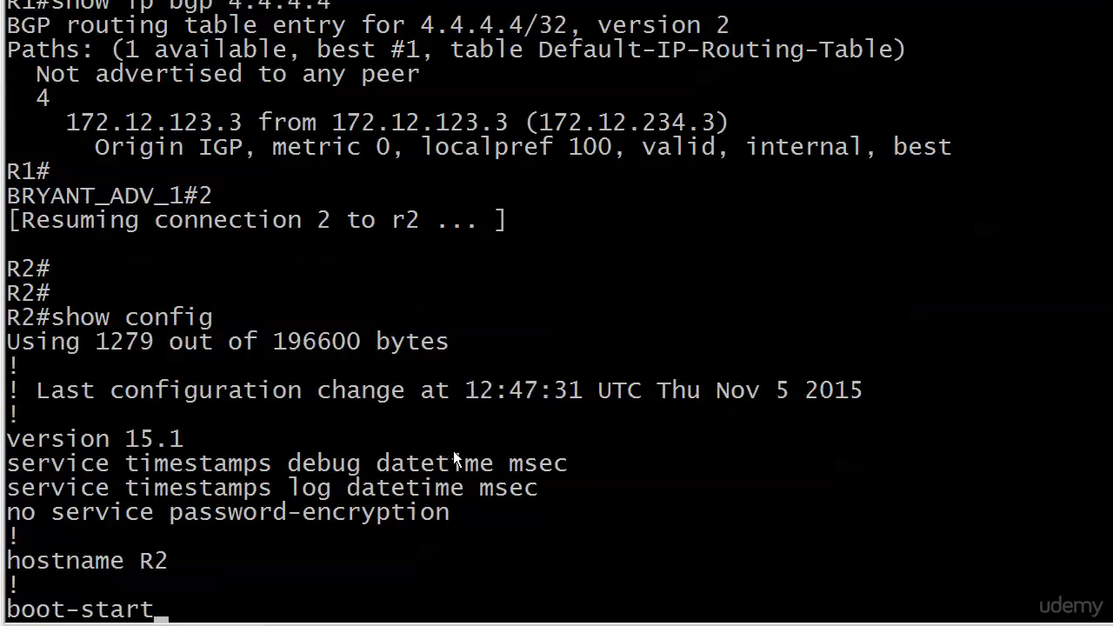
{"action": "key", "text": "space"}
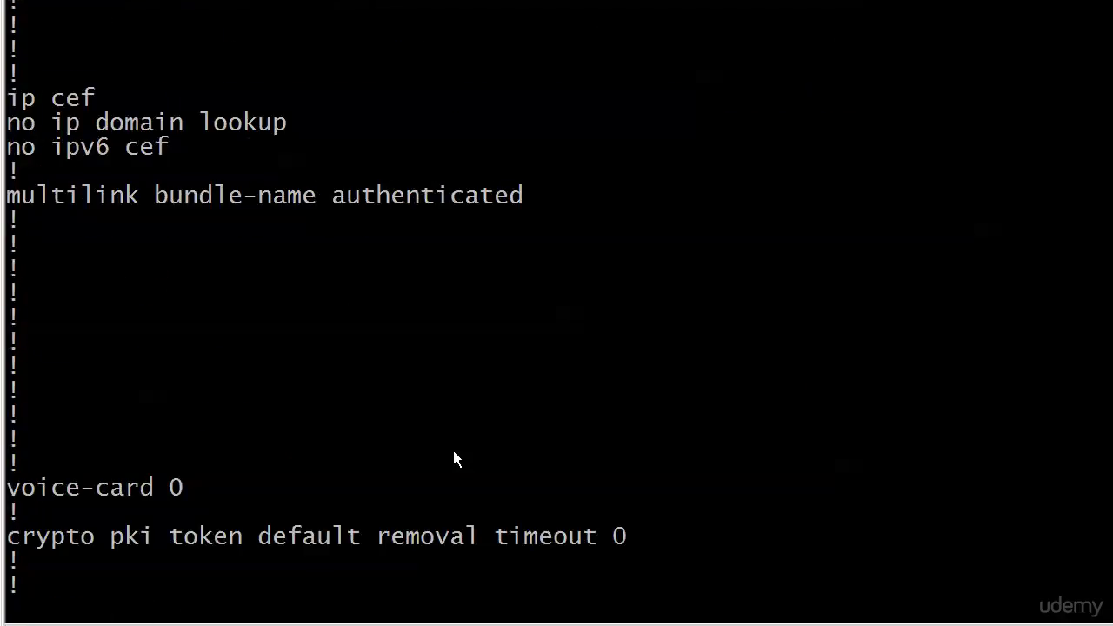
{"action": "key", "text": "space"}
- Create interface loopback2 on R2 with address 2.2.2.2 255.255.255.255
{"action": "type", "text": "q"}
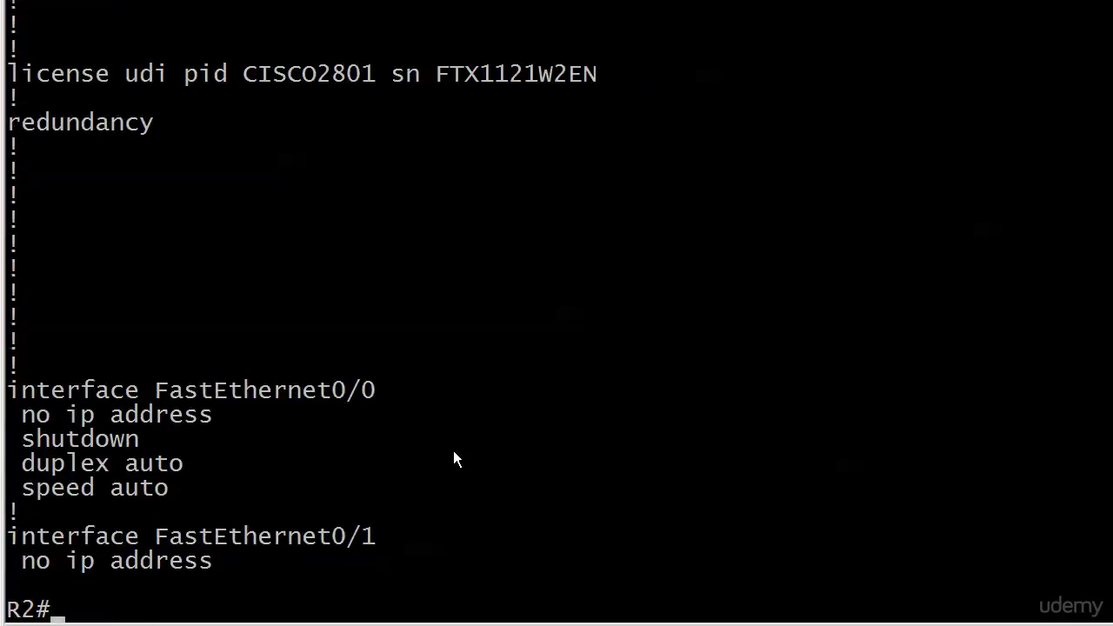
{"action": "type", "text": "conf t"}
{"action": "key", "text": "Return"}
{"action": "type", "text": "int loopback2"}
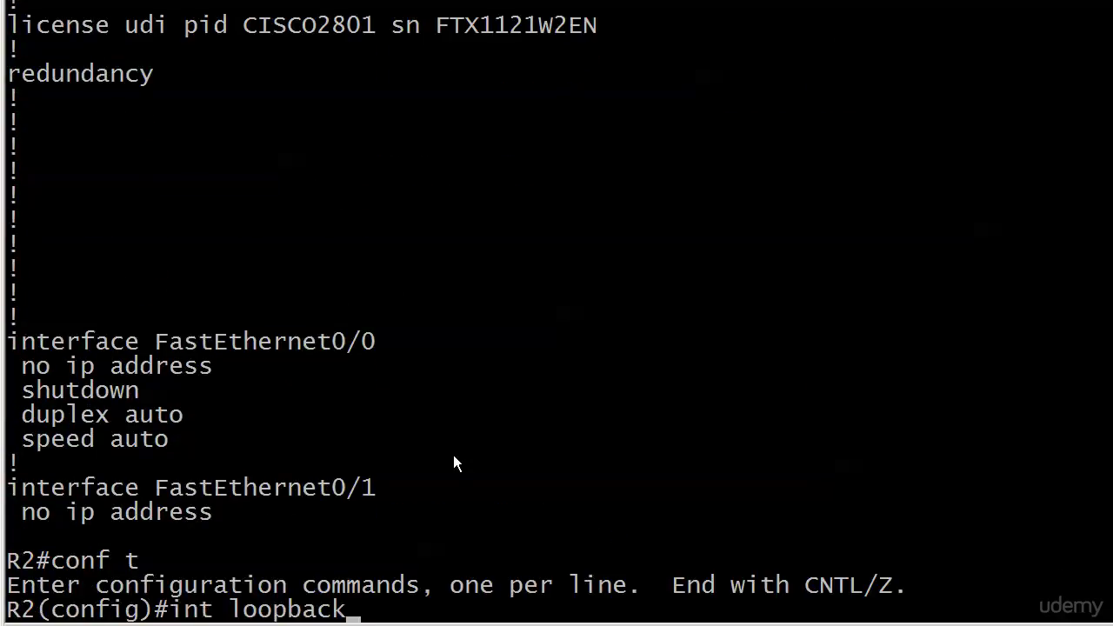
{"action": "key", "text": "Return"}
{"action": "type", "text": "ip address 2.2.2"}
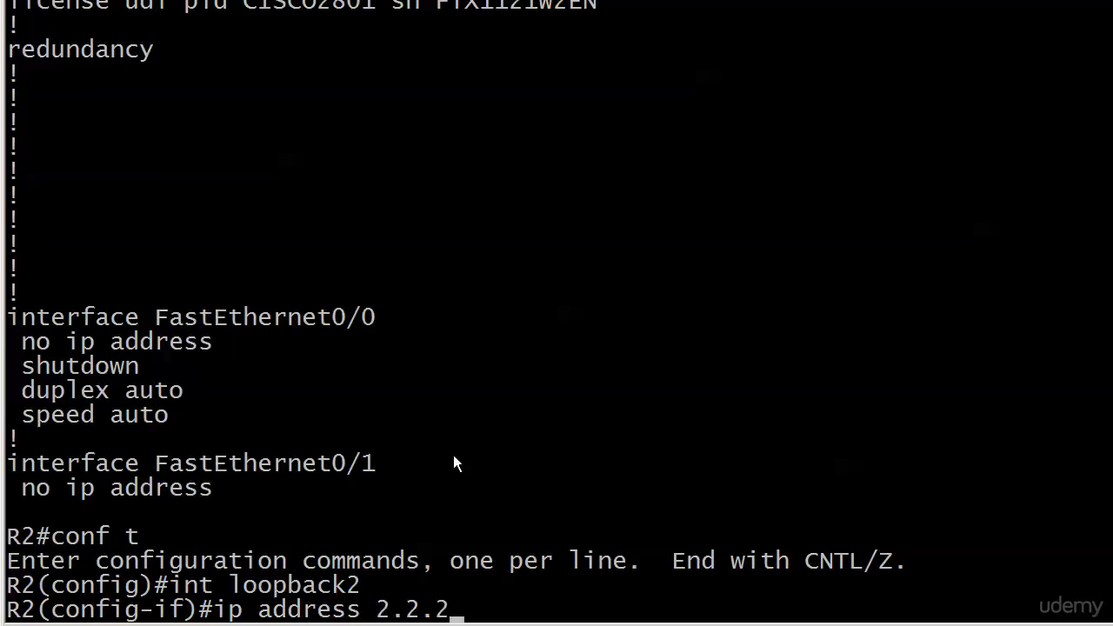
{"action": "type", "text": ".2 255.255.255.255"}
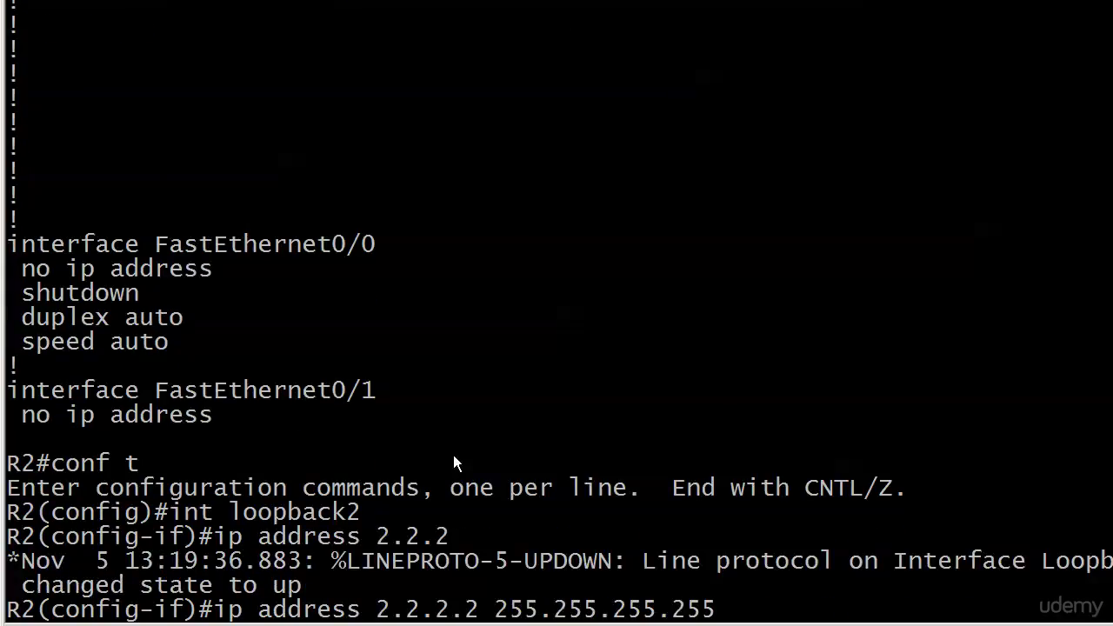
{"action": "key", "text": "Return"}
- Advertise 2.2.2.2 mask 255.255.255.255 under router bgp 123 and save R2's configuration
{"action": "type", "text": "route"}
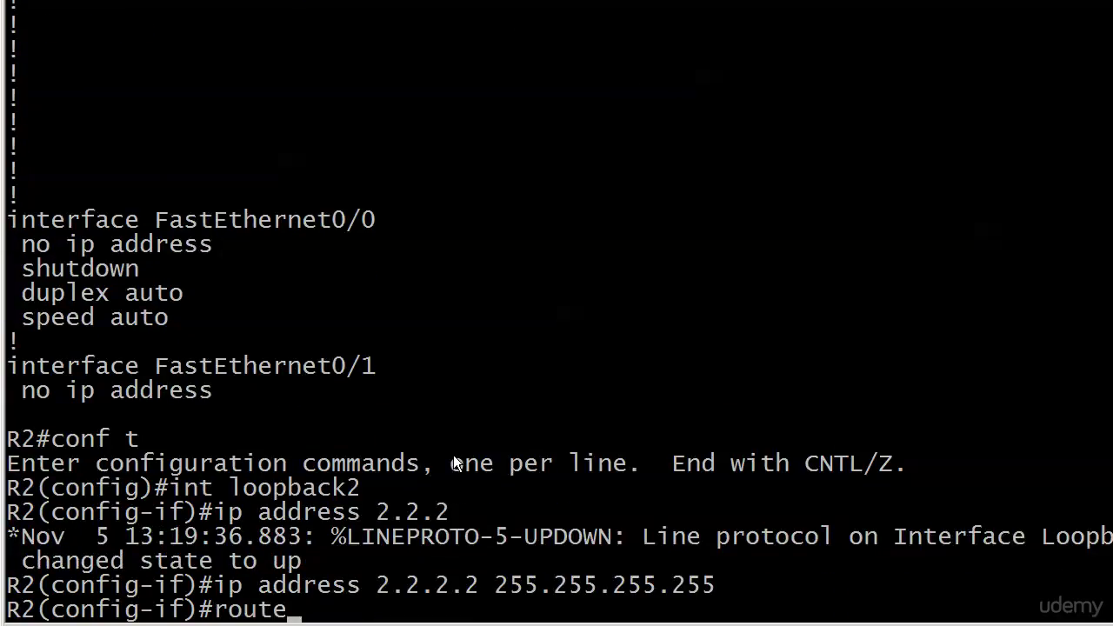
{"action": "type", "text": "r bgp 123"}
{"action": "key", "text": "Return"}
{"action": "type", "text": "network 2.2.22."}
{"action": "key", "text": "BackSpace"}
{"action": "key", "text": "BackSpace"}
{"action": "type", "text": ".2 mask 255.255.255.255"}
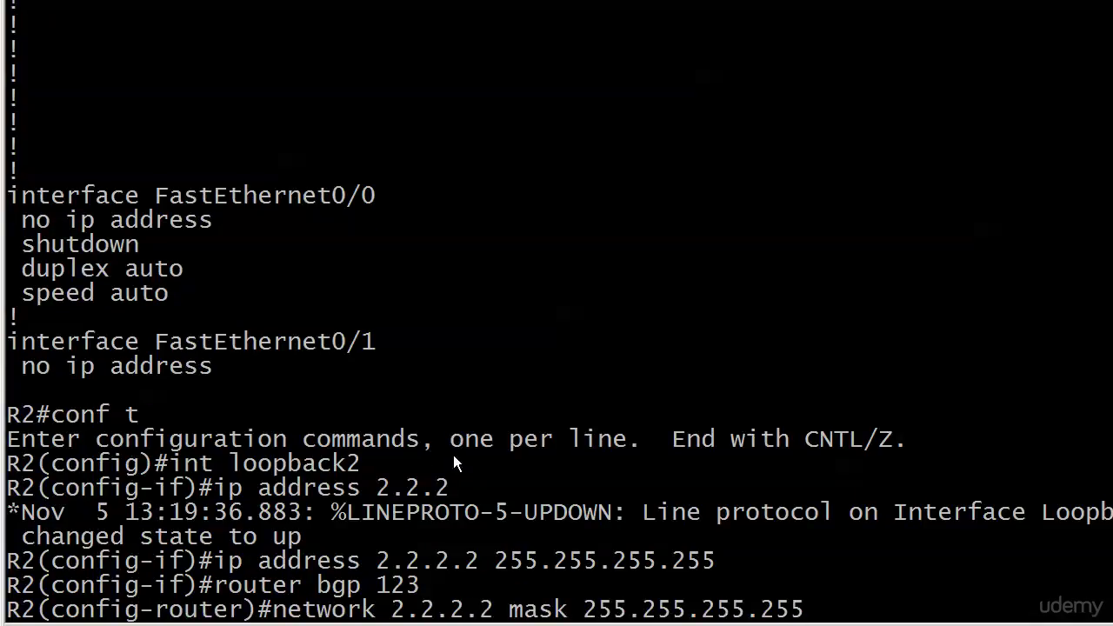
{"action": "key", "text": "Return"}
{"action": "key", "text": "ctrl+z"}
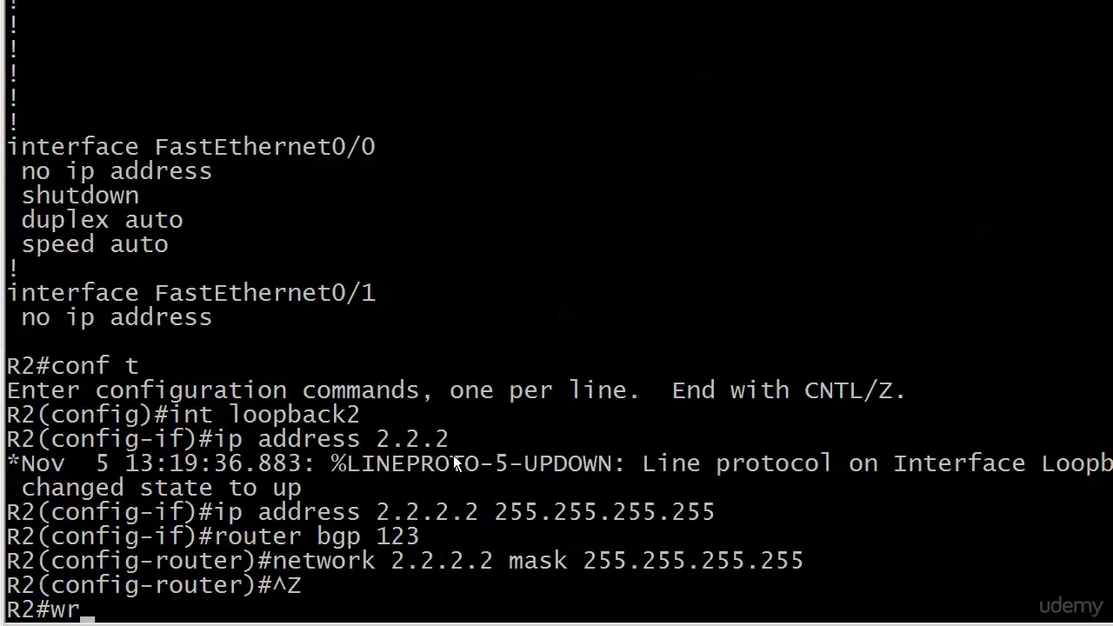
{"action": "type", "text": "wr"}
{"action": "key", "text": "Return"}
- Resume R1 and display its BGP table, now listing 2.2.2.2/32 via 172.12.123.2
{"action": "type", "text": "1#"}
{"action": "key", "text": "Return"}
{"action": "key", "text": "Return"}
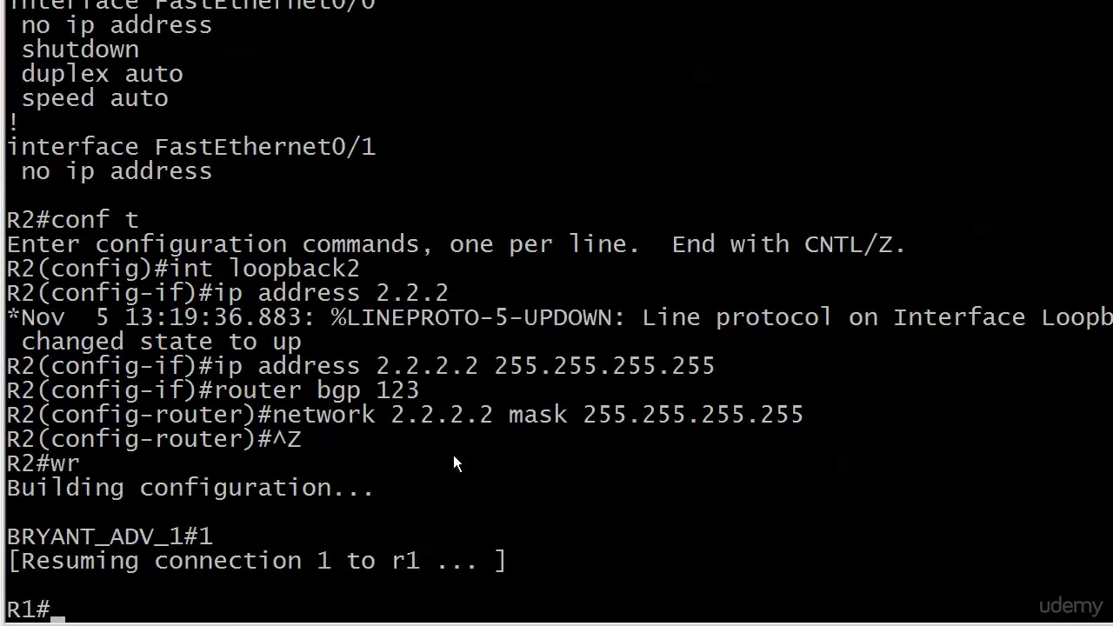
{"action": "key", "text": "Return"}
{"action": "key", "text": "Return"}
{"action": "type", "text": "show ip bgp"}
{"action": "key", "text": "Return"}
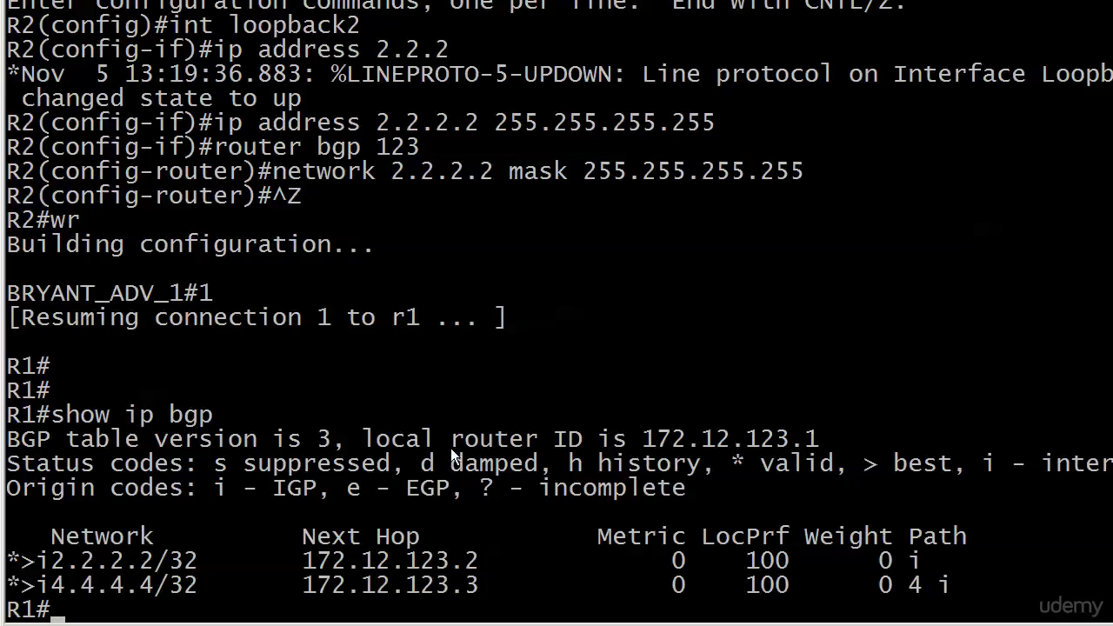
- Resume connection 3 and run show ip bgp on R3, listing only 4.4.4.4/32
{"action": "key", "text": "ctrl+shift+6"}
{"action": "type", "text": "x3"}
{"action": "key", "text": "Return"}
{"action": "key", "text": "Return"}
{"action": "type", "text": "show ip bgp"}
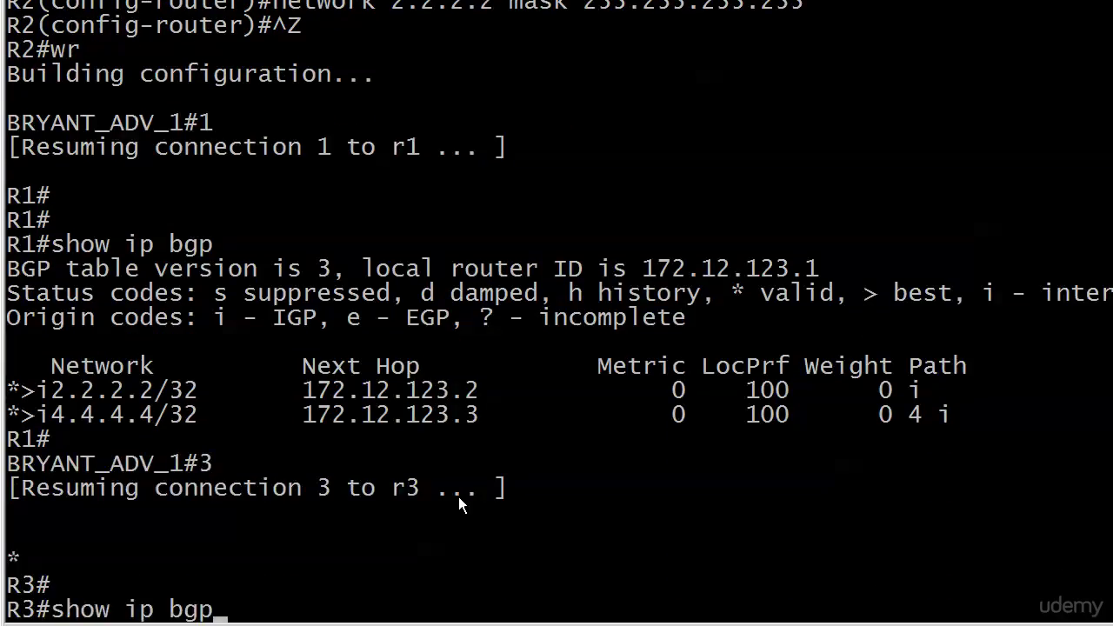
{"action": "key", "text": "Return"}
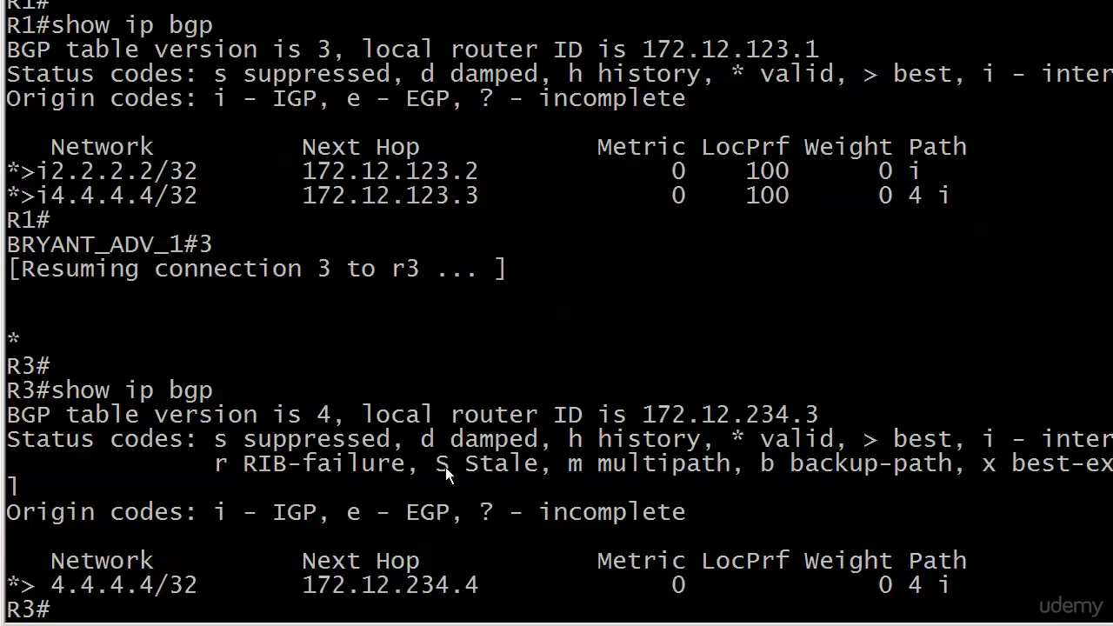
- Resume R1 and enter router bgp 123 configuration
{"action": "key", "text": "ctrl+shift+6"}
{"action": "type", "text": "x1"}
{"action": "key", "text": "Return"}
{"action": "key", "text": "Return"}
{"action": "key", "text": "Return"}
{"action": "type", "text": "conf t"}
{"action": "key", "text": "Return"}
{"action": "type", "text": "router bgp 123"}
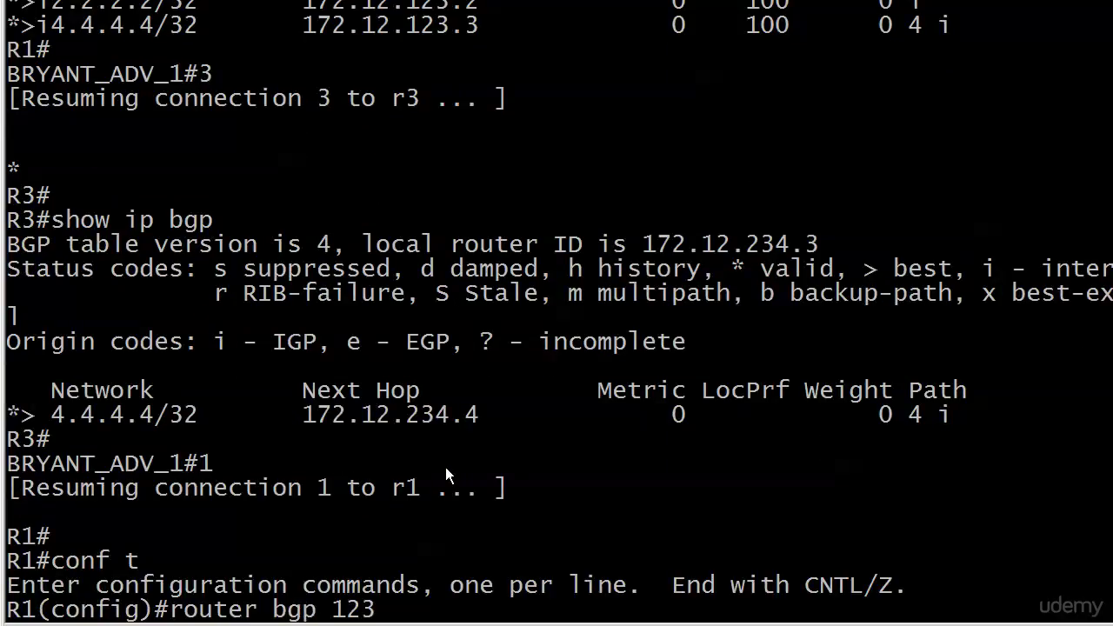
{"action": "key", "text": "Return"}
- Make neighbor 172.12.123.2 a route-reflector-client, after highlighting that option in the help list
{"action": "type", "text": "neighbor 17"}
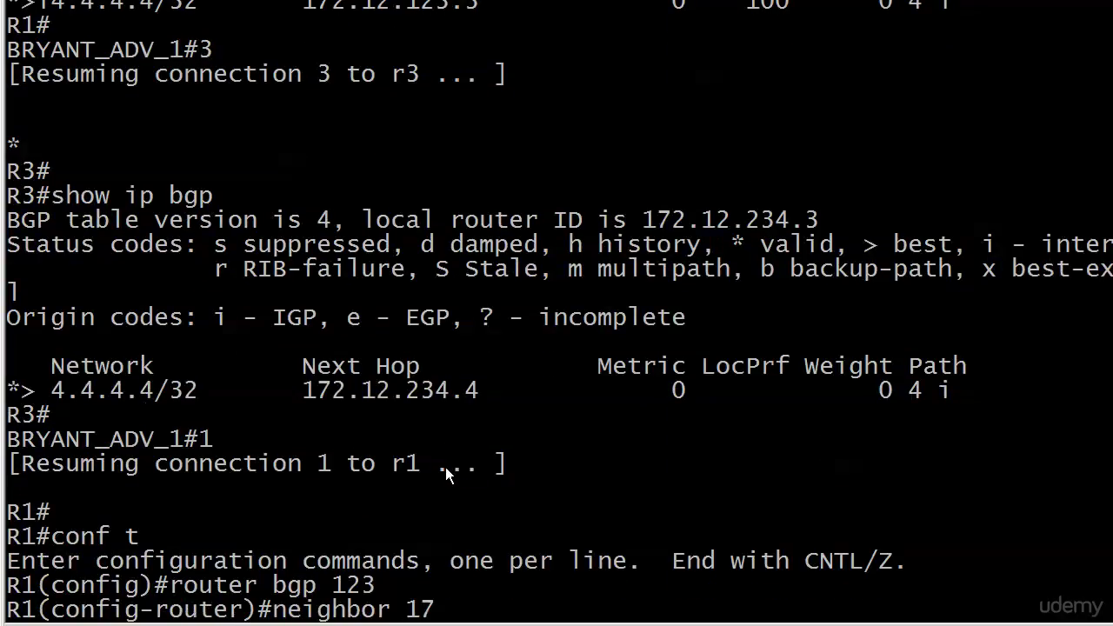
{"action": "type", "text": "2.12.123.2 ?"}
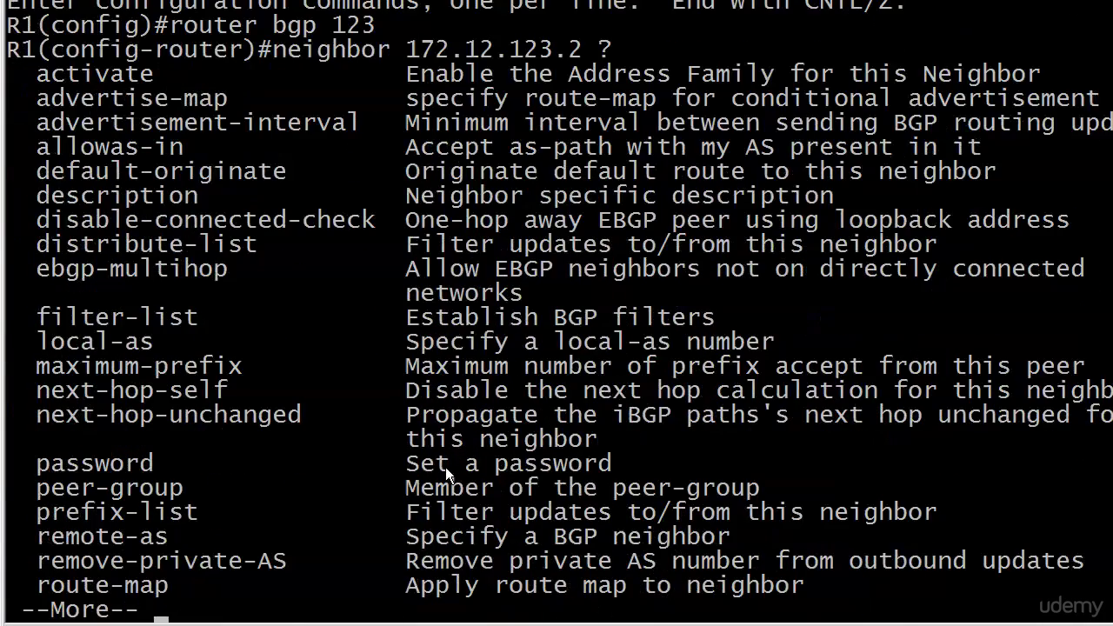
{"action": "key", "text": "space"}
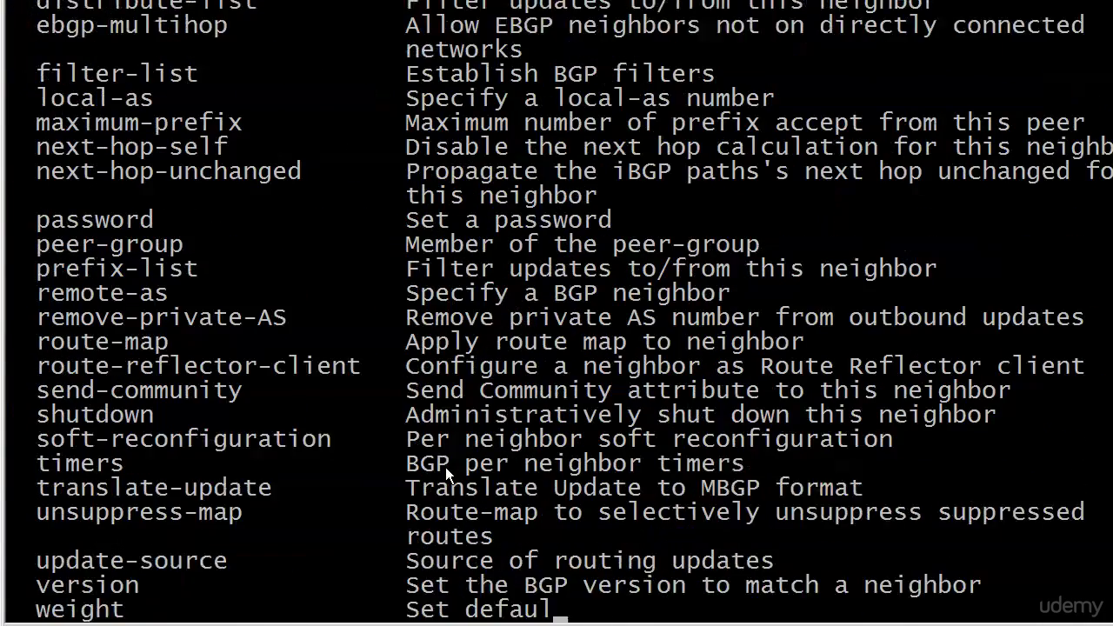
{"action": "right_click", "coordinate": [264, 412]}
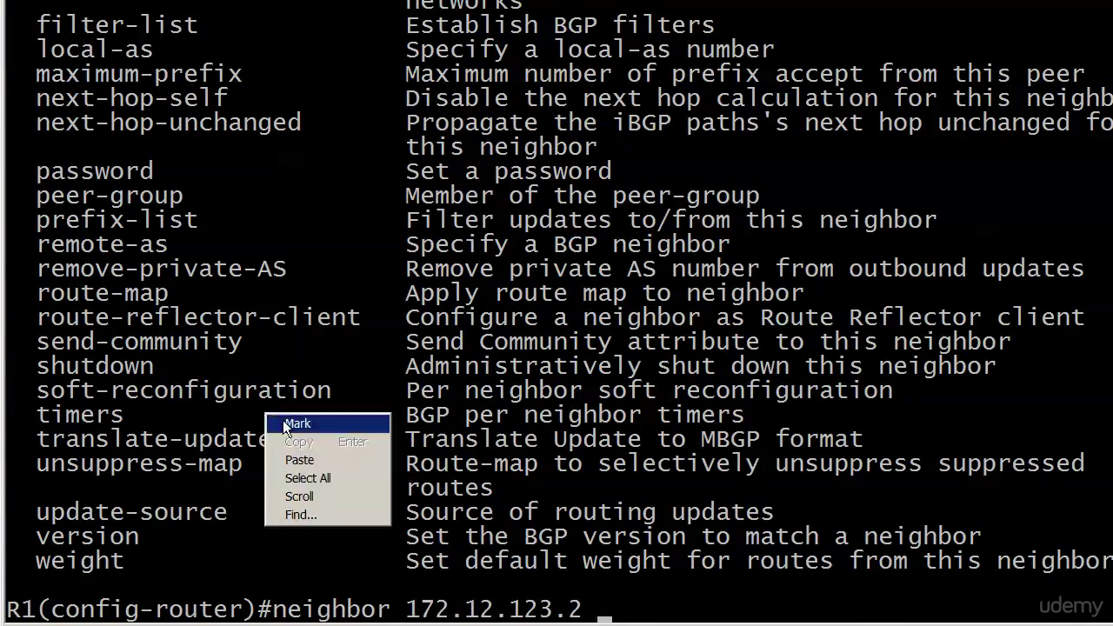
{"action": "left_click", "coordinate": [43, 316]}
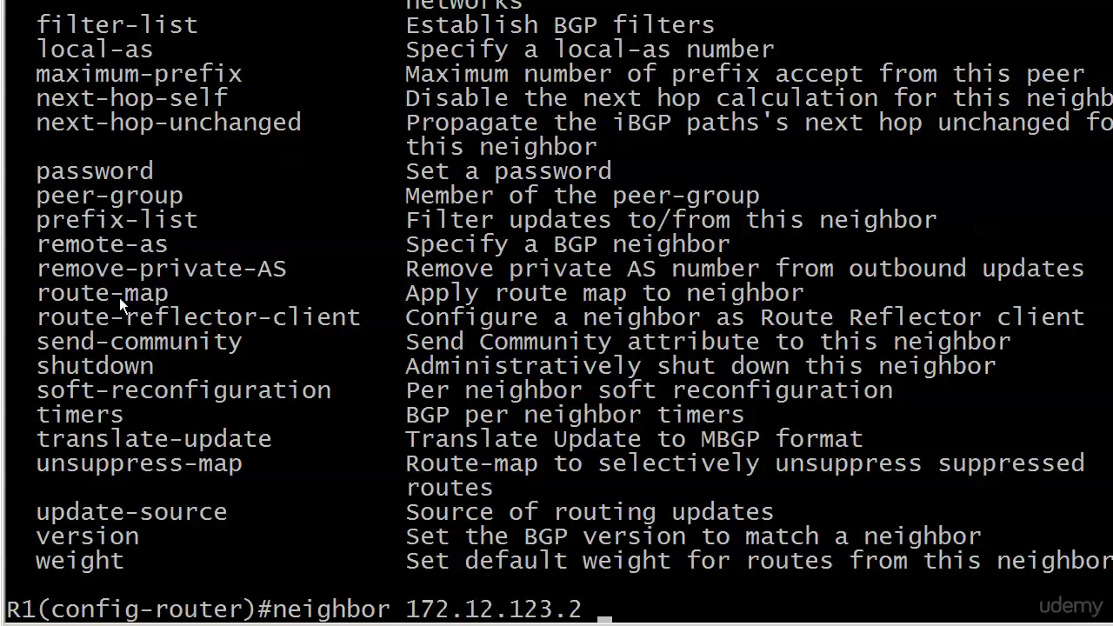
{"action": "right_click", "coordinate": [237, 314]}
{"action": "left_click", "coordinate": [304, 323]}
{"action": "left_click_drag", "start_coordinate": [37, 319], "coordinate": [1087, 318]}
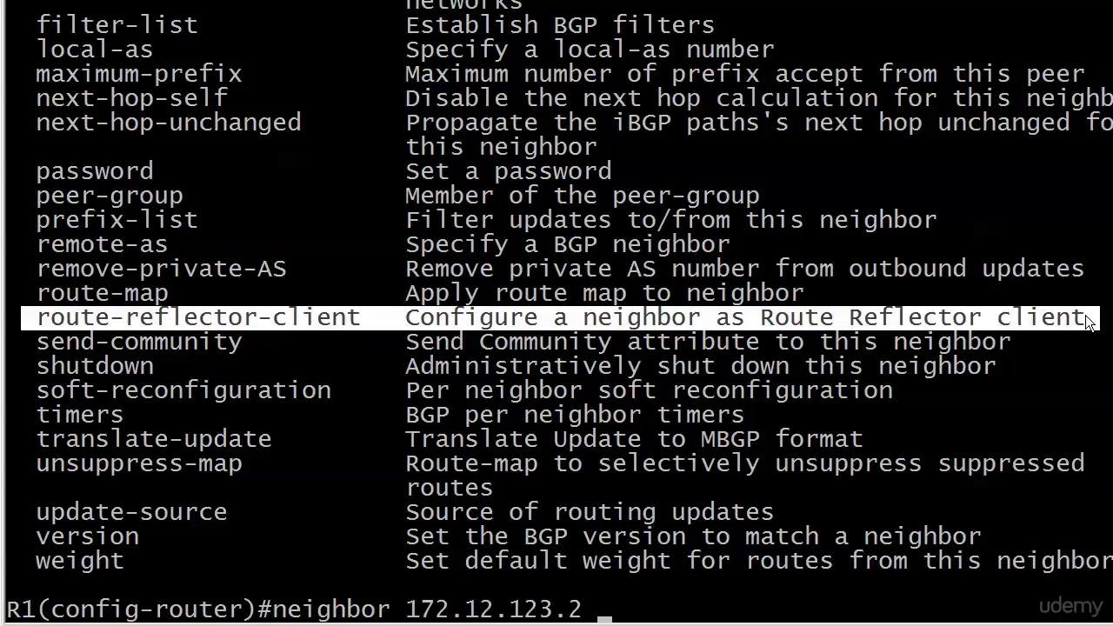
{"action": "type", "text": "route-"}
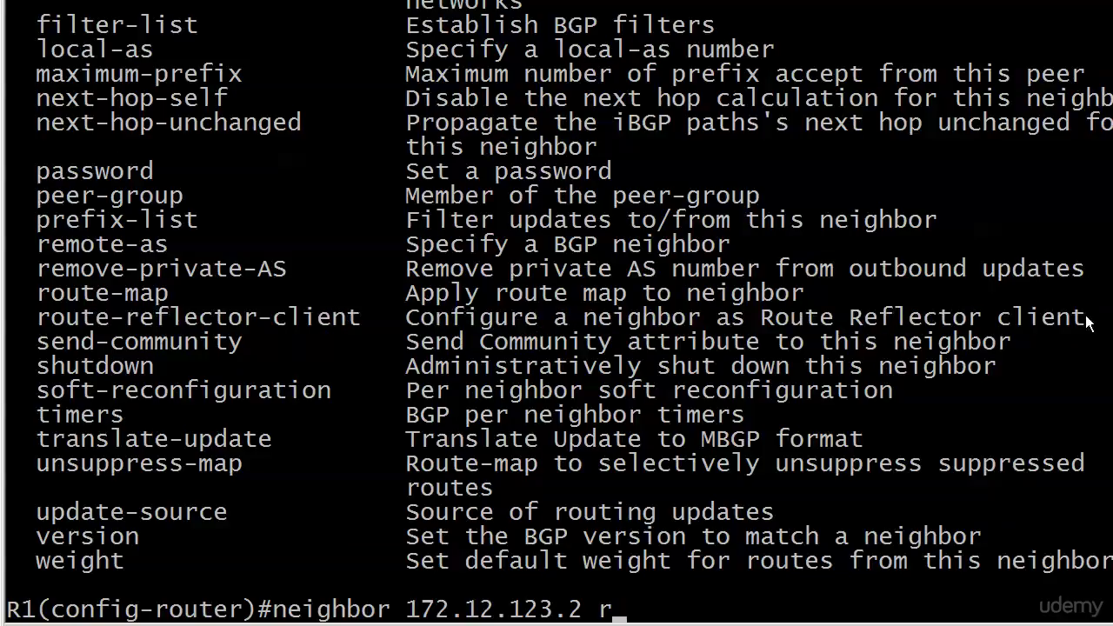
{"action": "type", "text": "fele"}
{"action": "key", "text": "BackSpace"}
{"action": "key", "text": "BackSpace"}
{"action": "key", "text": "BackSpace"}
{"action": "key", "text": "BackSpace"}
{"action": "type", "text": "reflector"}
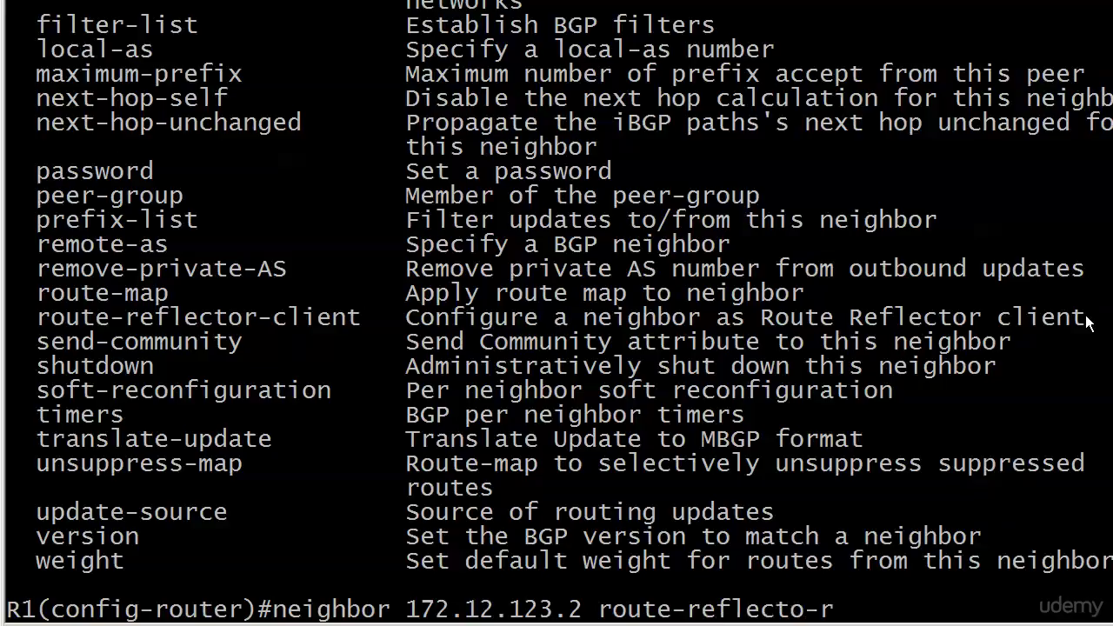
{"action": "type", "text": "-client"}
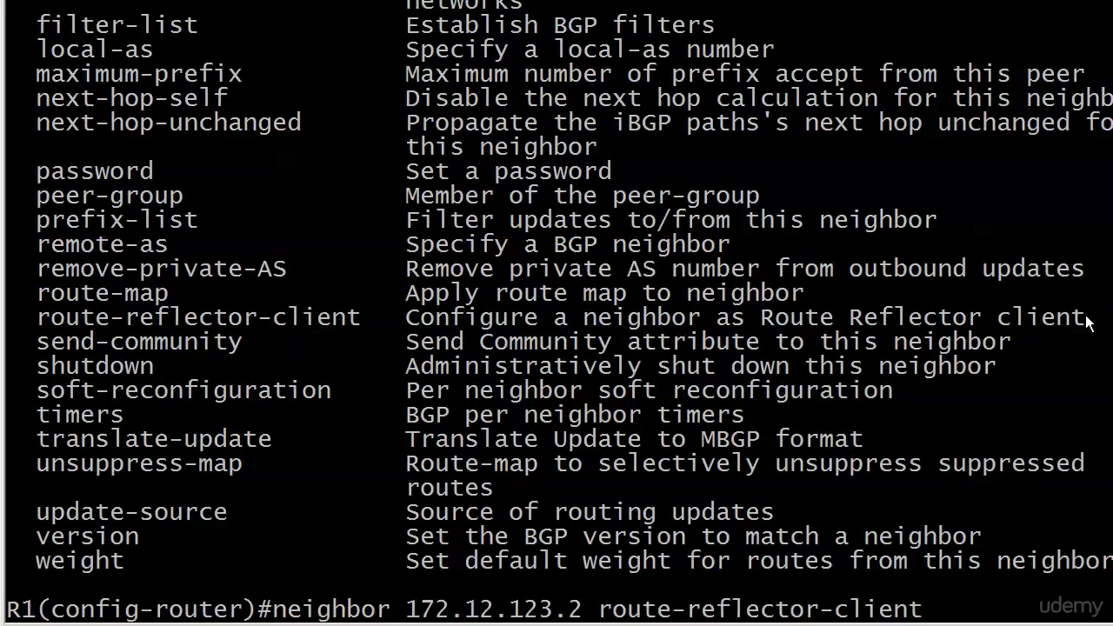
{"action": "key", "text": "Return"}
- Make neighbor 172.12.123.3 a route-reflector-client as well
{"action": "type", "text": "neighbor"}
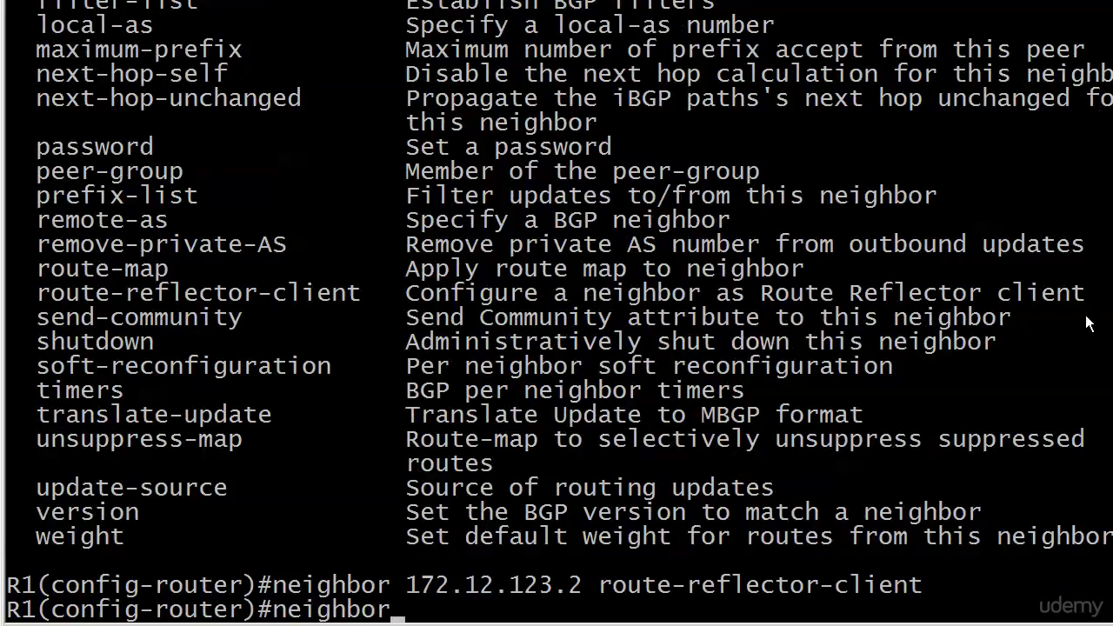
{"action": "type", "text": " 172.12.123."}
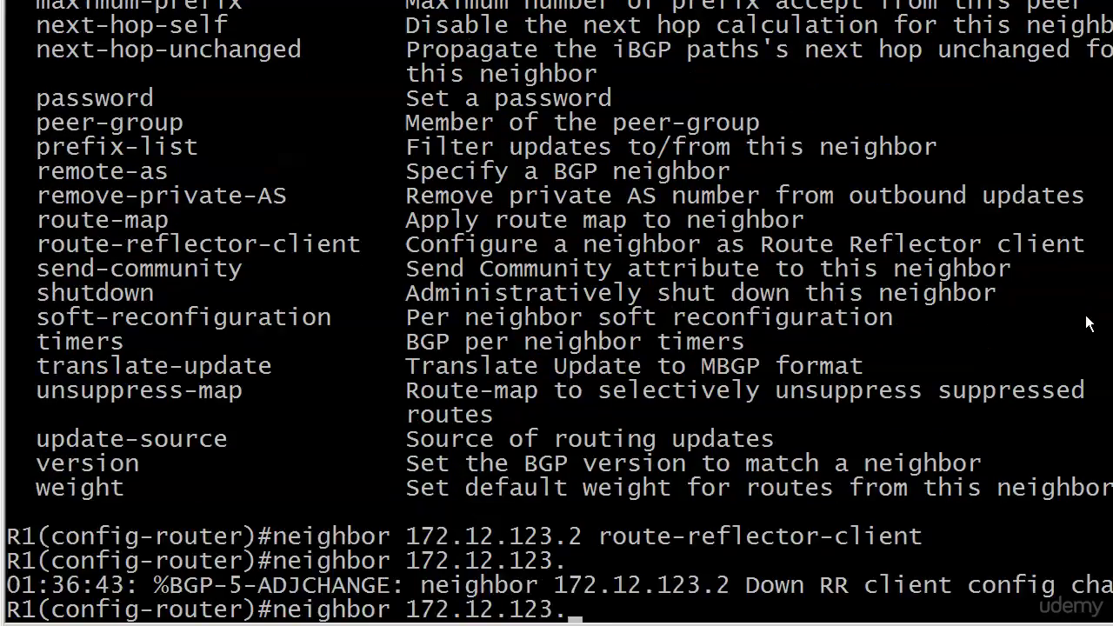
{"action": "type", "text": "3 route-ref"}
{"action": "key", "text": "BackSpace"}
{"action": "type", "text": "reflector-client"}
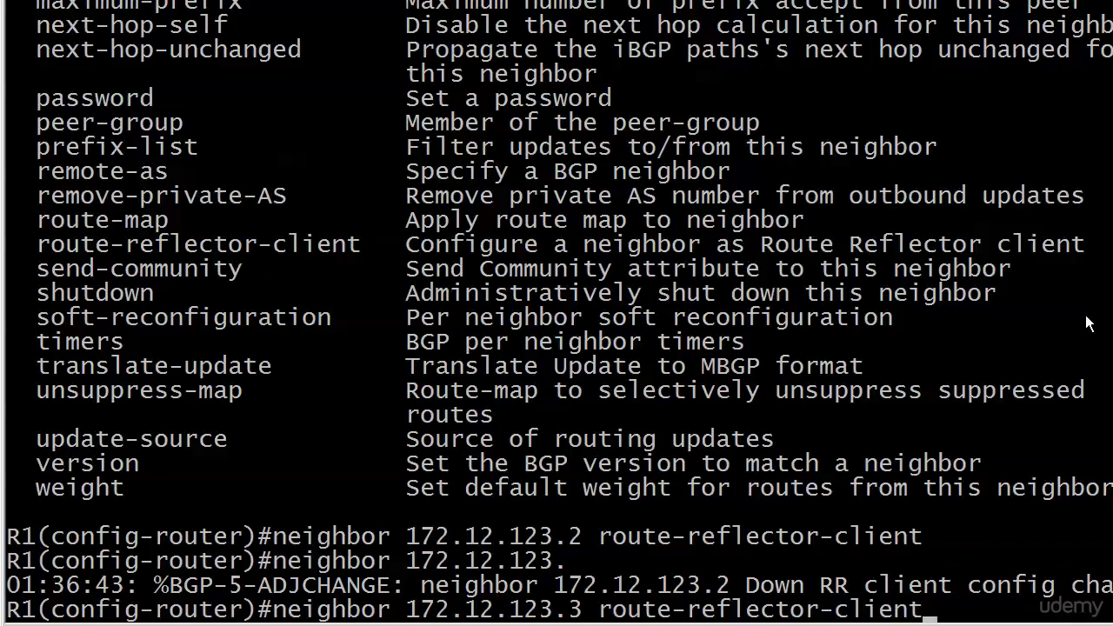
{"action": "key", "text": "Return"}
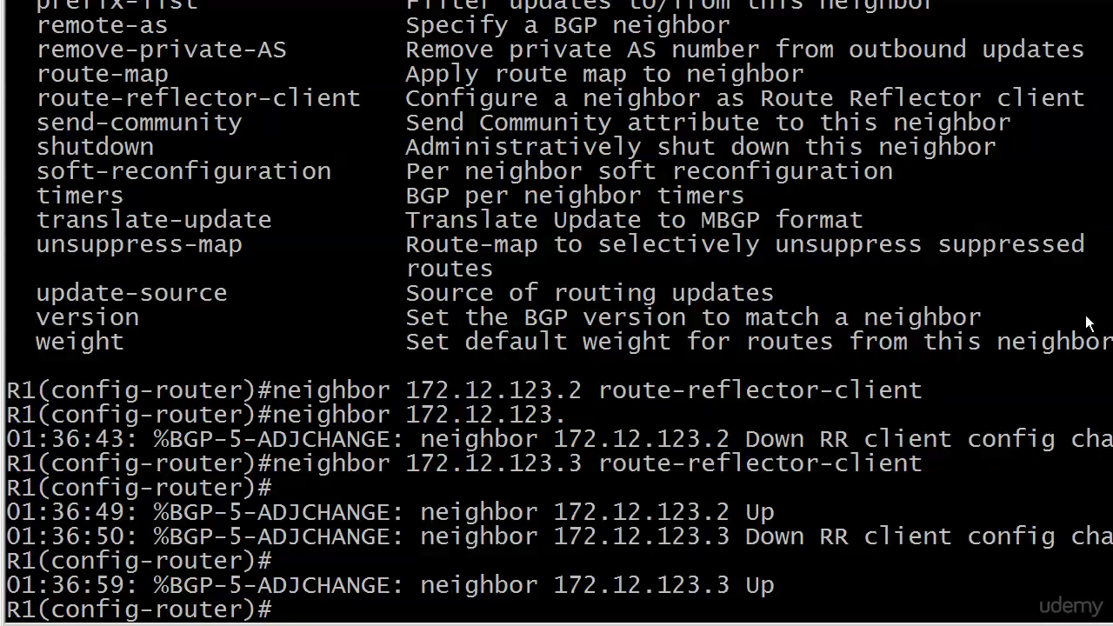
- Highlight the ADJCHANGE times 36:43, 36:49, 36:50, 36:59, then exit to R1's privileged prompt
{"action": "right_click", "coordinate": [438, 458]}
{"action": "left_click", "coordinate": [454, 463]}
{"action": "left_click_drag", "start_coordinate": [57, 441], "coordinate": [94, 447]}
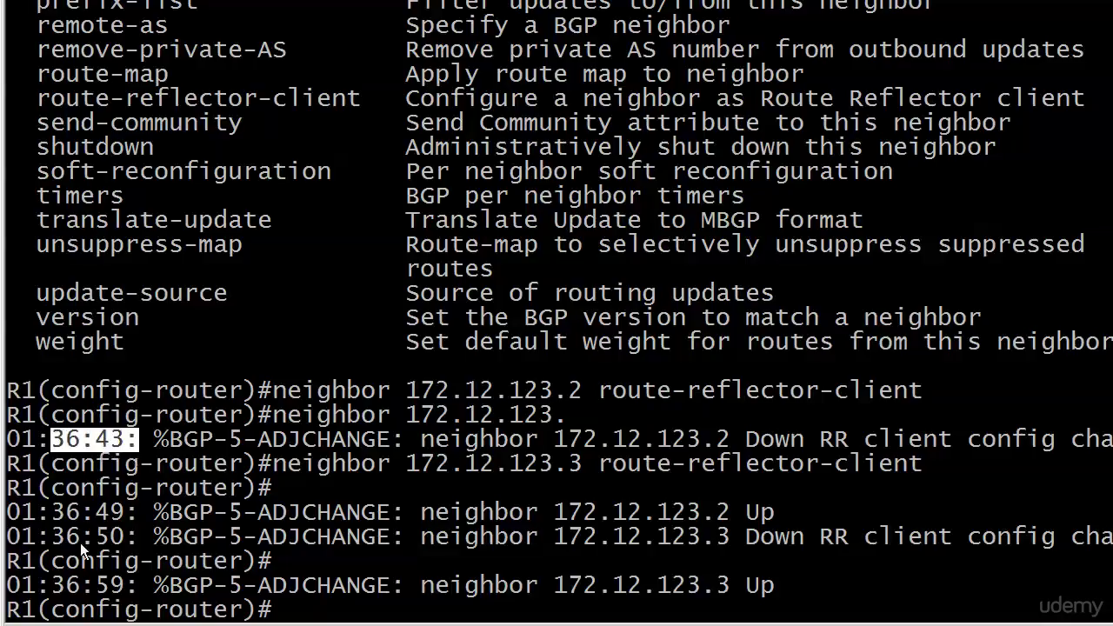
{"action": "left_click_drag", "start_coordinate": [59, 520], "coordinate": [75, 514]}
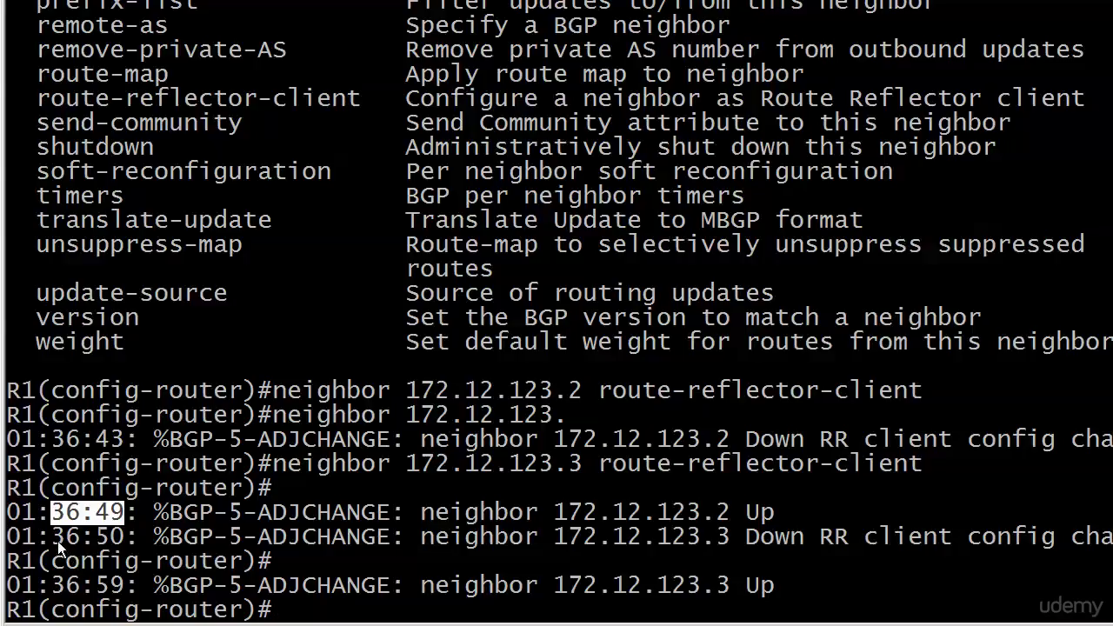
{"action": "left_click_drag", "start_coordinate": [58, 541], "coordinate": [118, 540]}
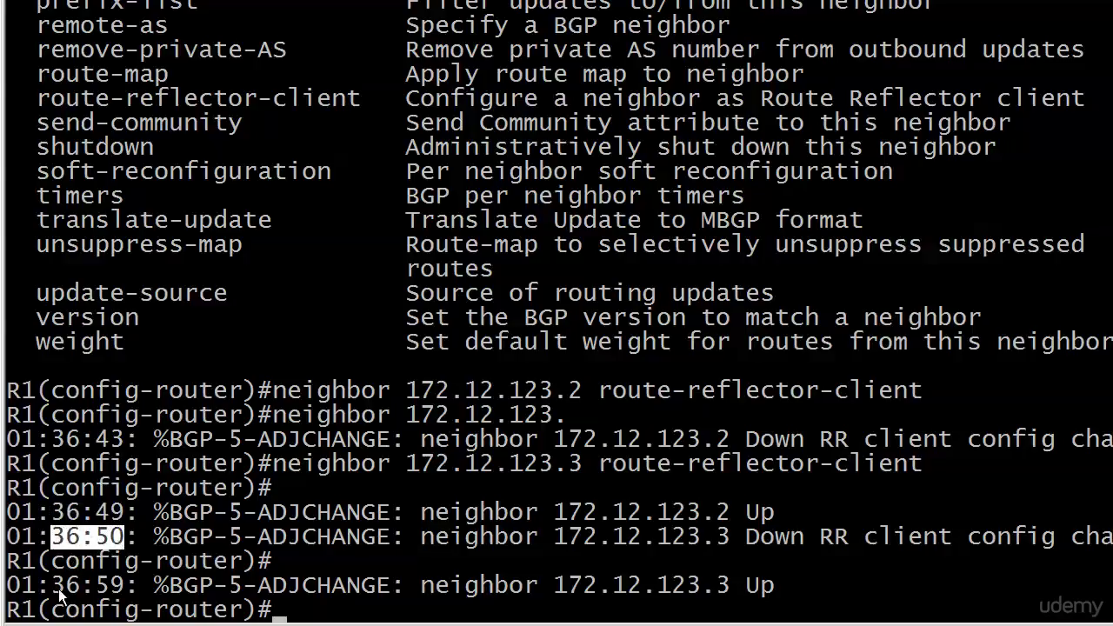
{"action": "left_click_drag", "start_coordinate": [52, 592], "coordinate": [124, 592]}
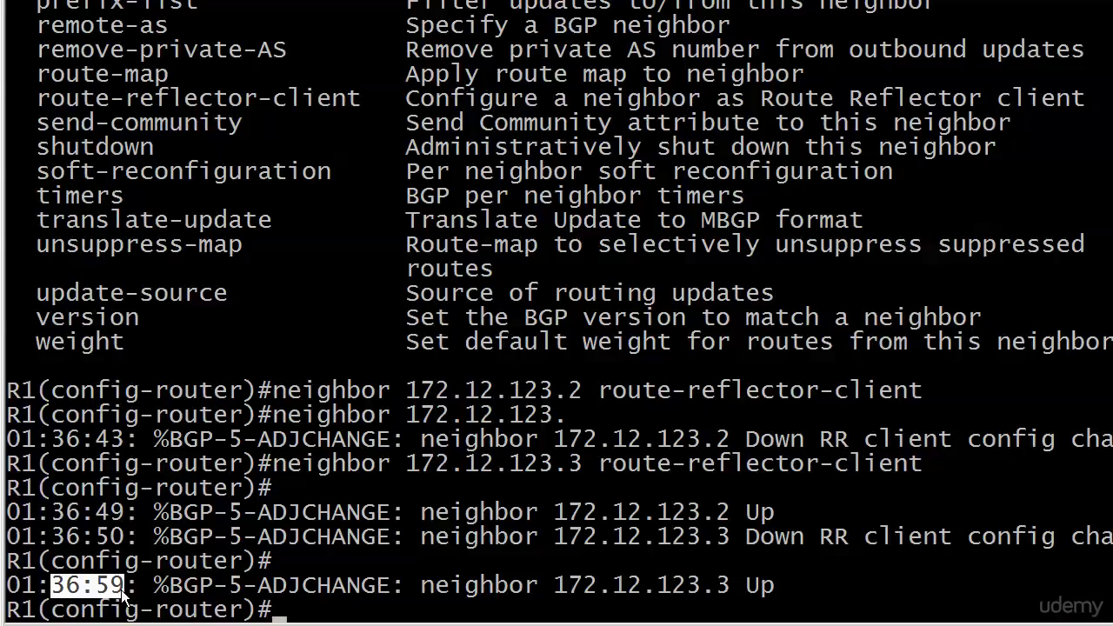
{"action": "key", "text": "ctrl+z"}
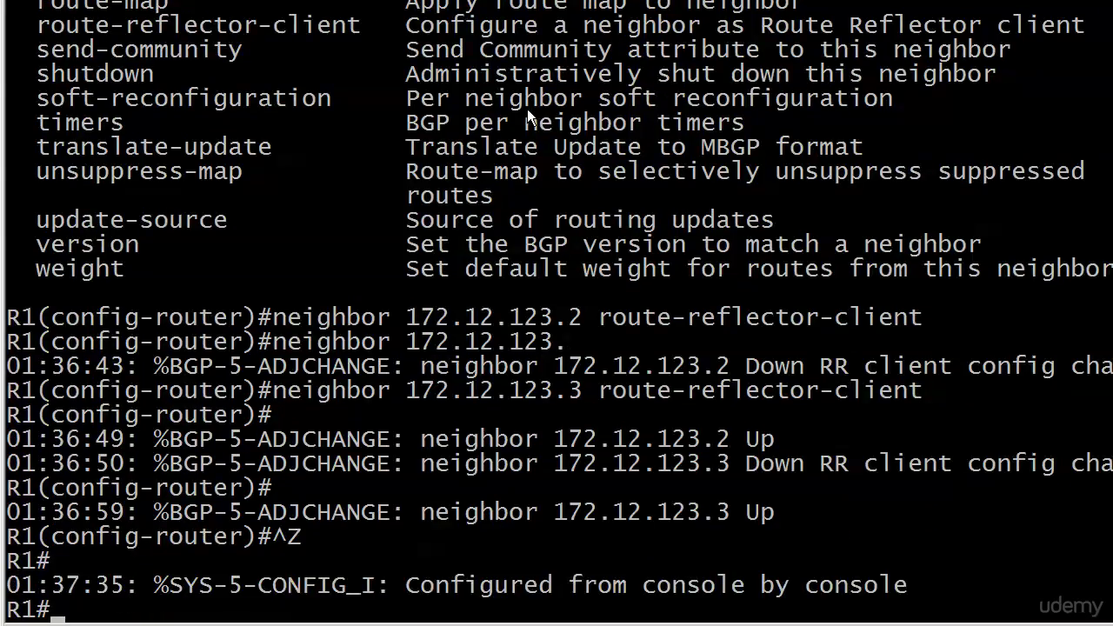
- Switch to R2 and run show ip bgp, showing 4.4.4.4/32 via 172.12.123.3
{"action": "key", "text": "ctrl+shift+6"}
{"action": "type", "text": "x2"}
{"action": "key", "text": "Return"}
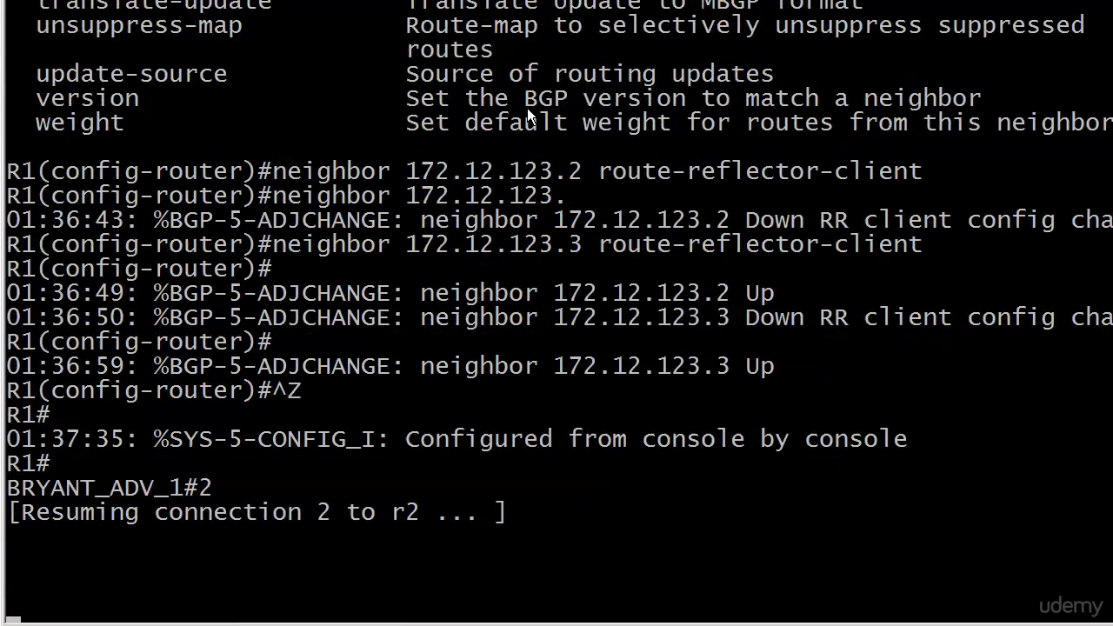
{"action": "key", "text": "Return"}
{"action": "type", "text": "show ip bgp"}
{"action": "key", "text": "Return"}
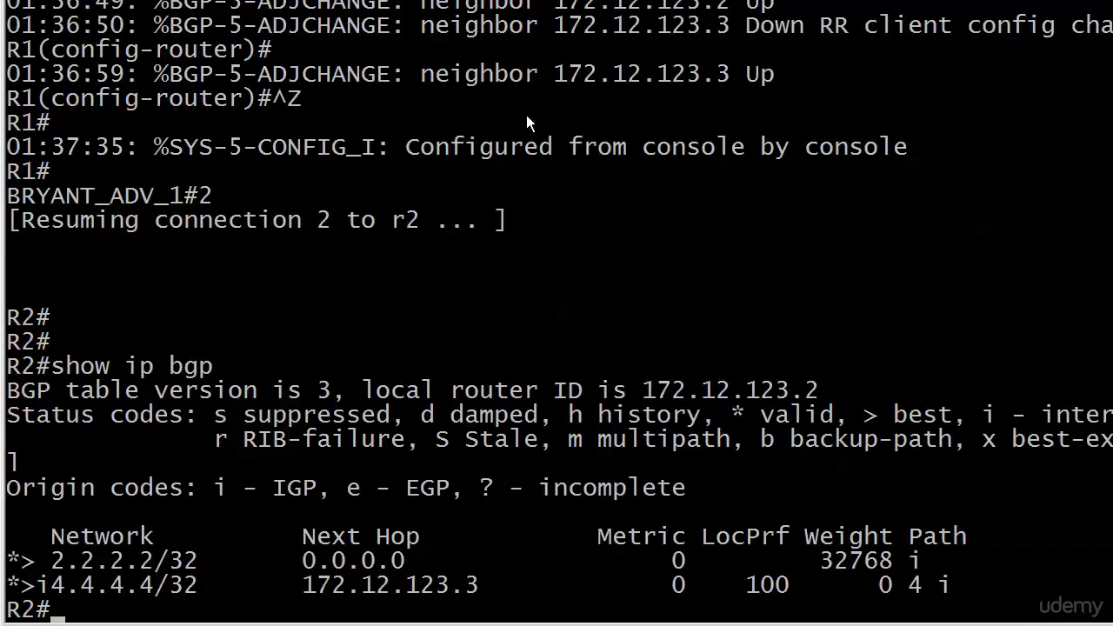
- Switch to R3 and run show ip bgp, showing 2.2.2.2/32 via 172.12.123.2
{"action": "key", "text": "ctrl+shift+6"}
{"action": "type", "text": "x"}
{"action": "type", "text": "3"}
{"action": "key", "text": "Return"}
{"action": "key", "text": "Return"}
{"action": "key", "text": "Return"}
{"action": "type", "text": "show ip bgp"}
{"action": "key", "text": "Return"}
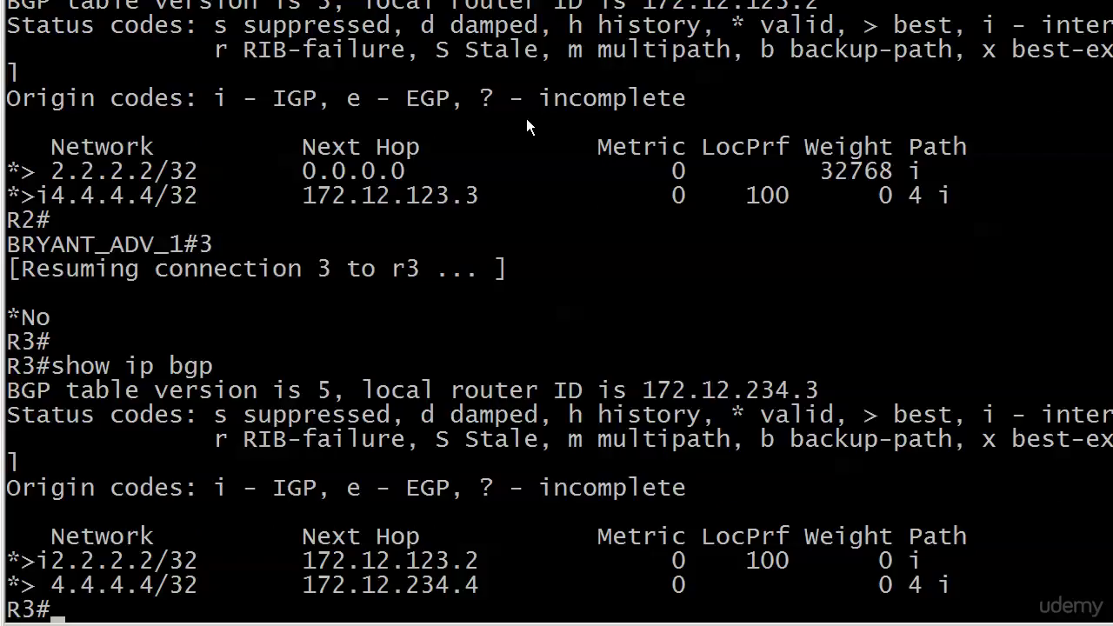
- Resume connection 1 to return to R1's prompt
{"action": "key", "text": "ctrl+shift+6"}
{"action": "type", "text": "x"}
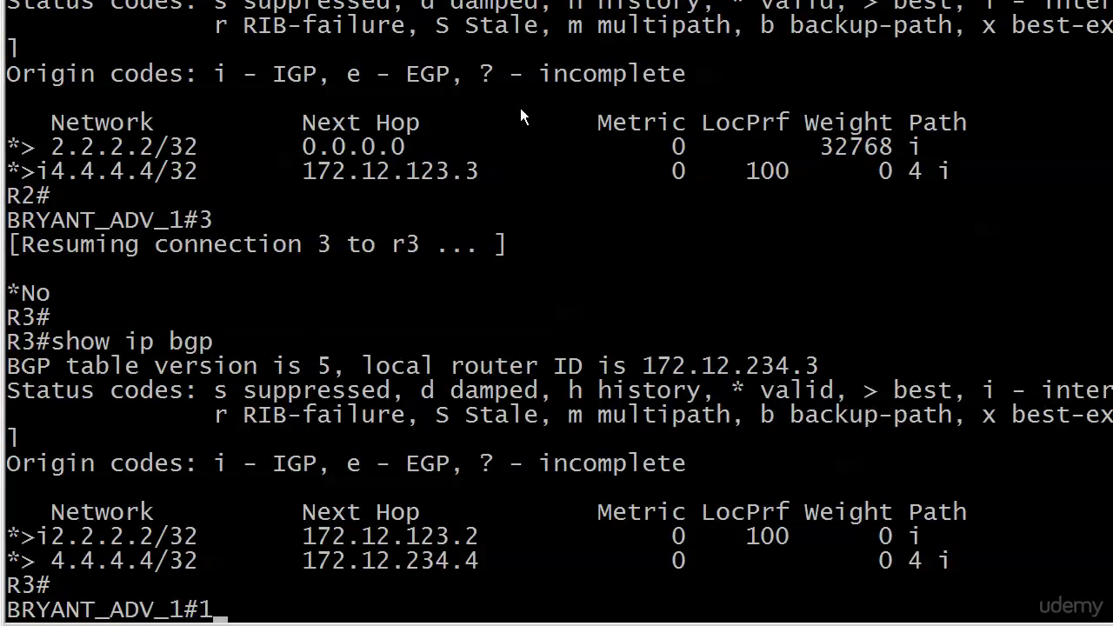
{"action": "type", "text": "1"}
{"action": "key", "text": "Return"}
{"action": "key", "text": "Return"}
{"action": "key", "text": "Return"}
{"action": "key", "text": "Return"}
- Run show ip bgp summary on R1, then show ip bgp neighbor for detailed neighbor info
{"action": "type", "text": "show ip bgp nie"}
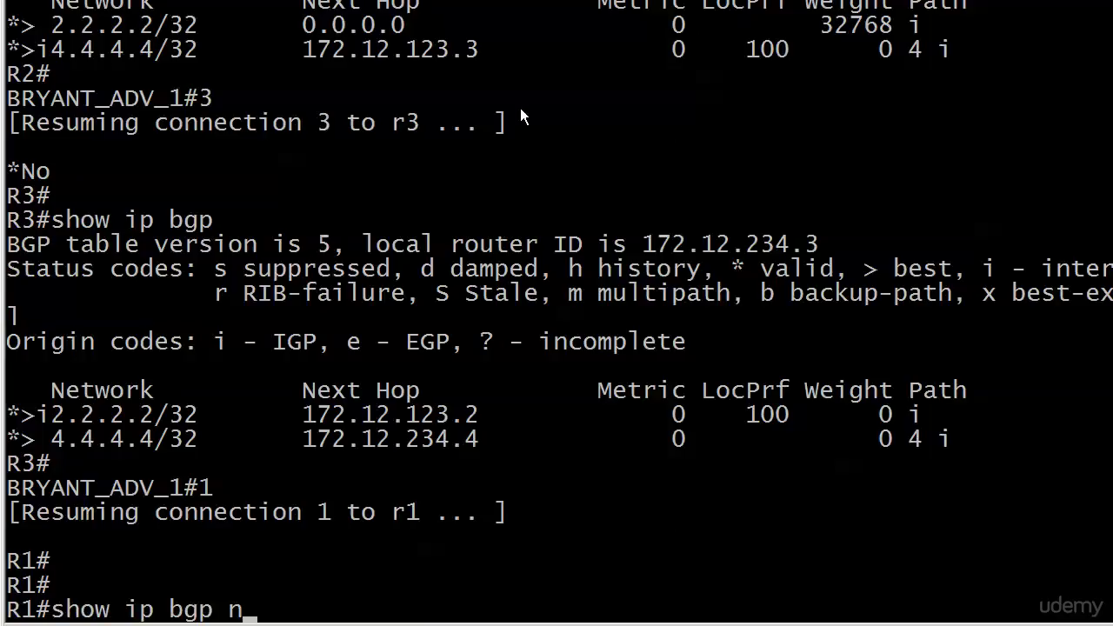
{"action": "key", "text": "BackSpace"}
{"action": "key", "text": "BackSpace"}
{"action": "type", "text": "ei"}
{"action": "key", "text": "BackSpace"}
{"action": "key", "text": "BackSpace"}
{"action": "key", "text": "BackSpace"}
{"action": "type", "text": "summ"}
{"action": "key", "text": "Return"}
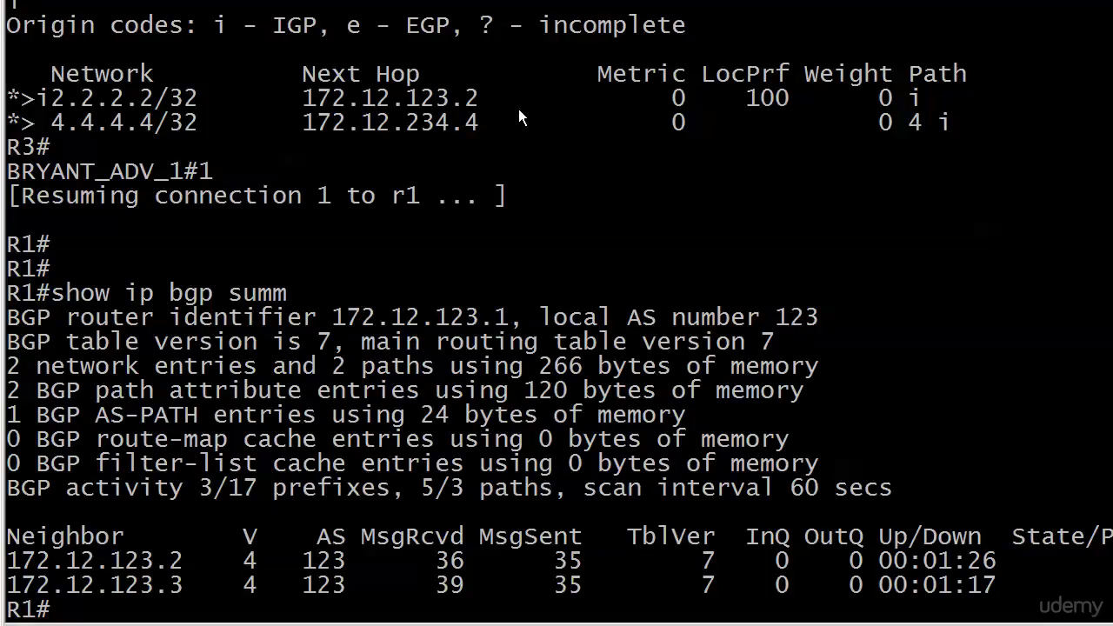
{"action": "type", "text": "show ip bgp neighbor"}
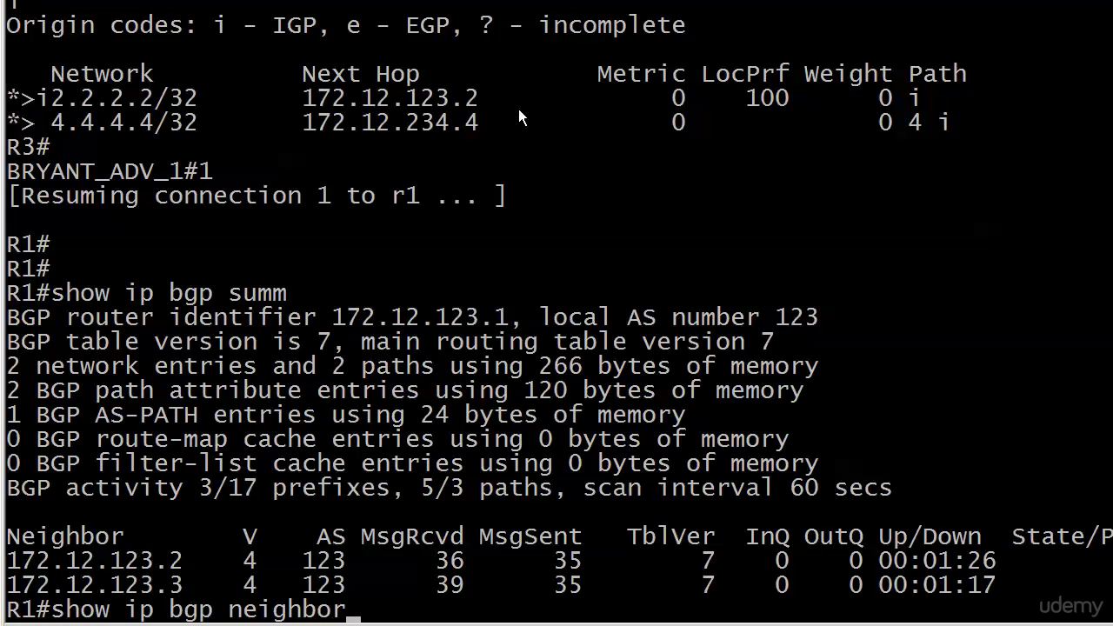
{"action": "key", "text": "Return"}
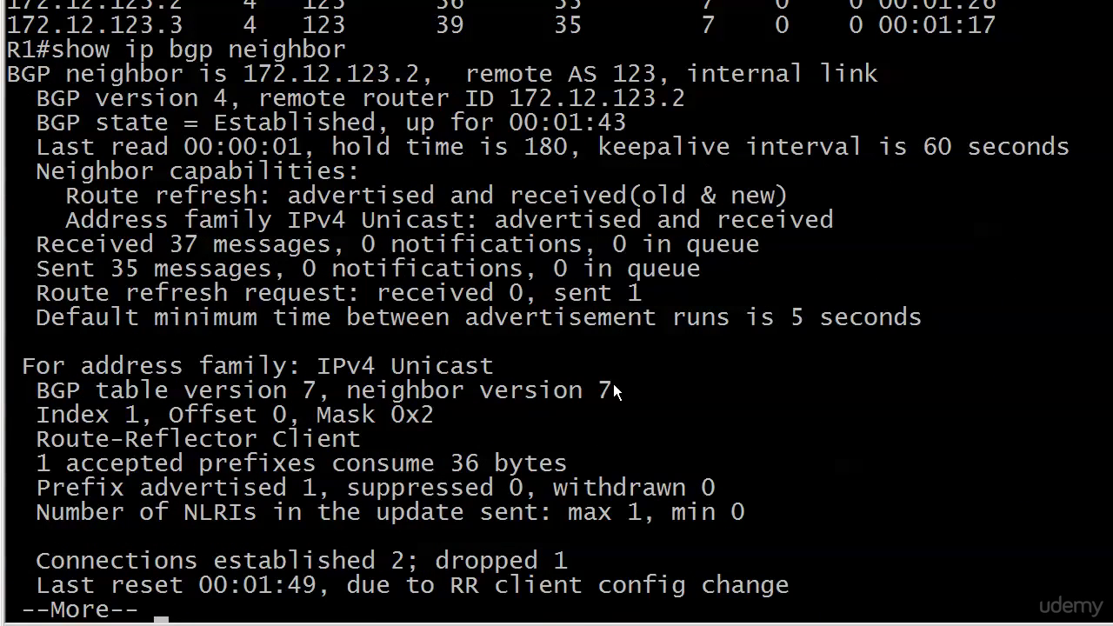
- Highlight the show ip bgp neighbor command and the Route-Reflector Client line for 172.12.123.2
{"action": "right_click", "coordinate": [794, 391]}
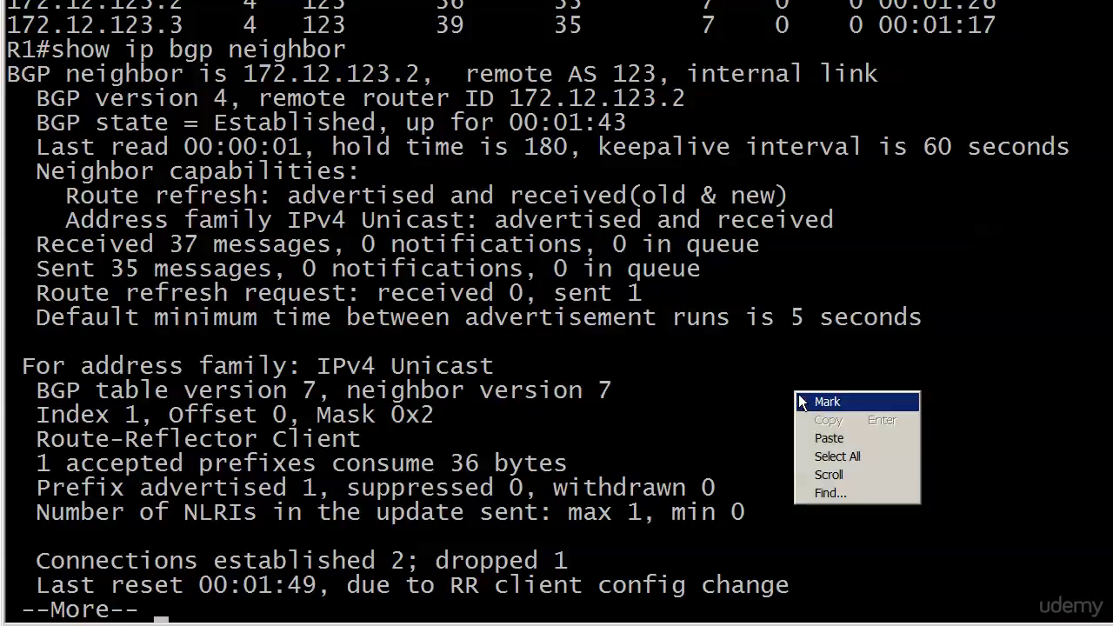
{"action": "left_click", "coordinate": [812, 399]}
{"action": "left_click_drag", "start_coordinate": [9, 50], "coordinate": [356, 52]}
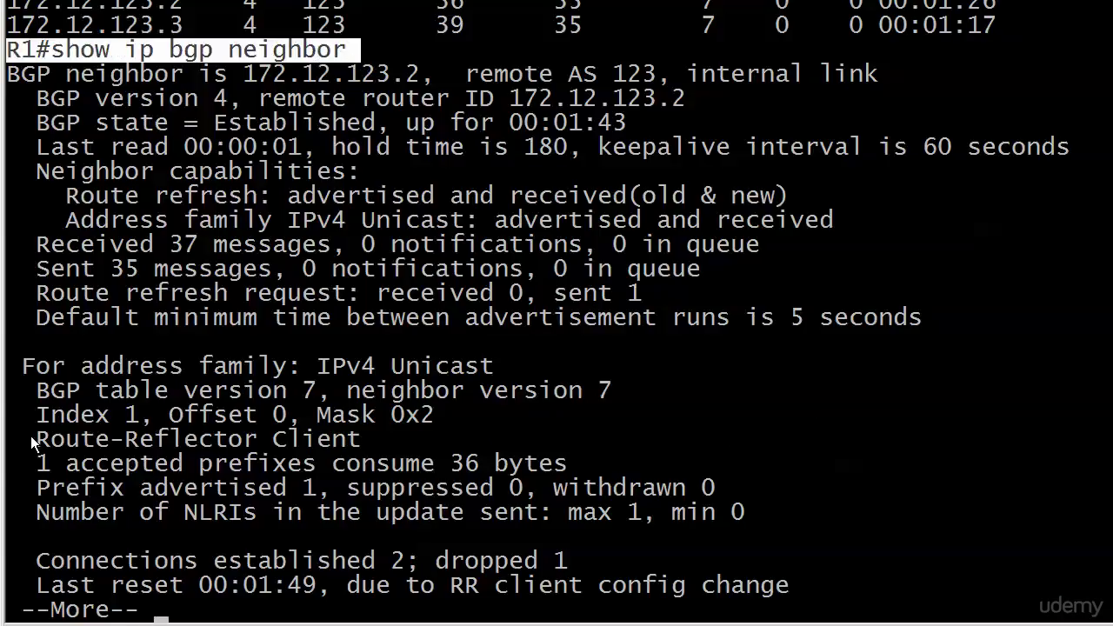
{"action": "left_click_drag", "start_coordinate": [31, 435], "coordinate": [386, 438]}
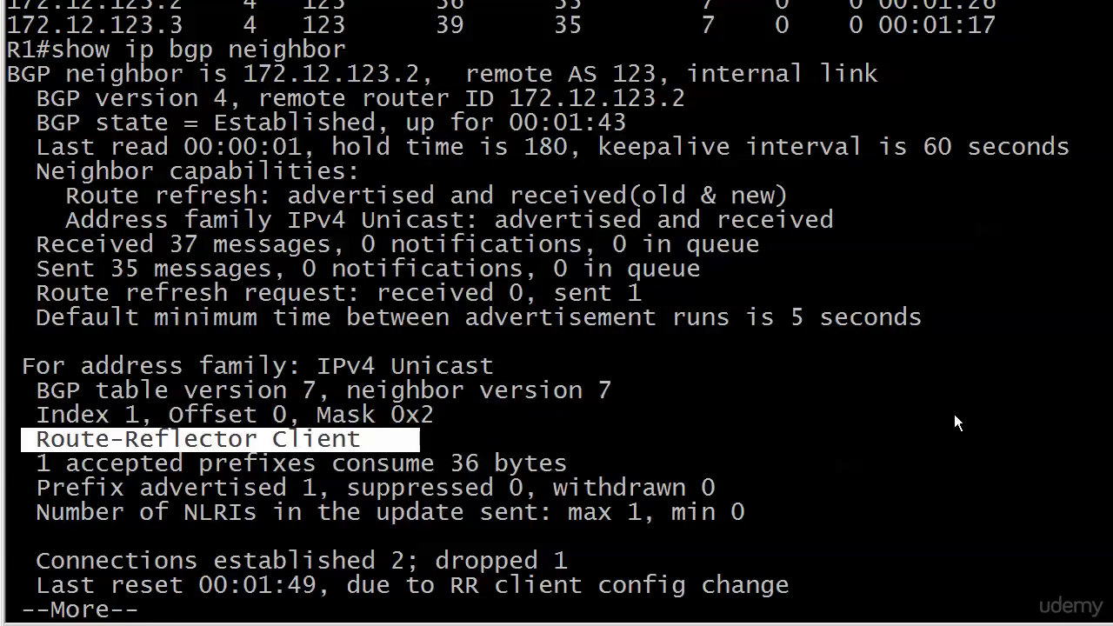
{"action": "key", "text": "Return"}
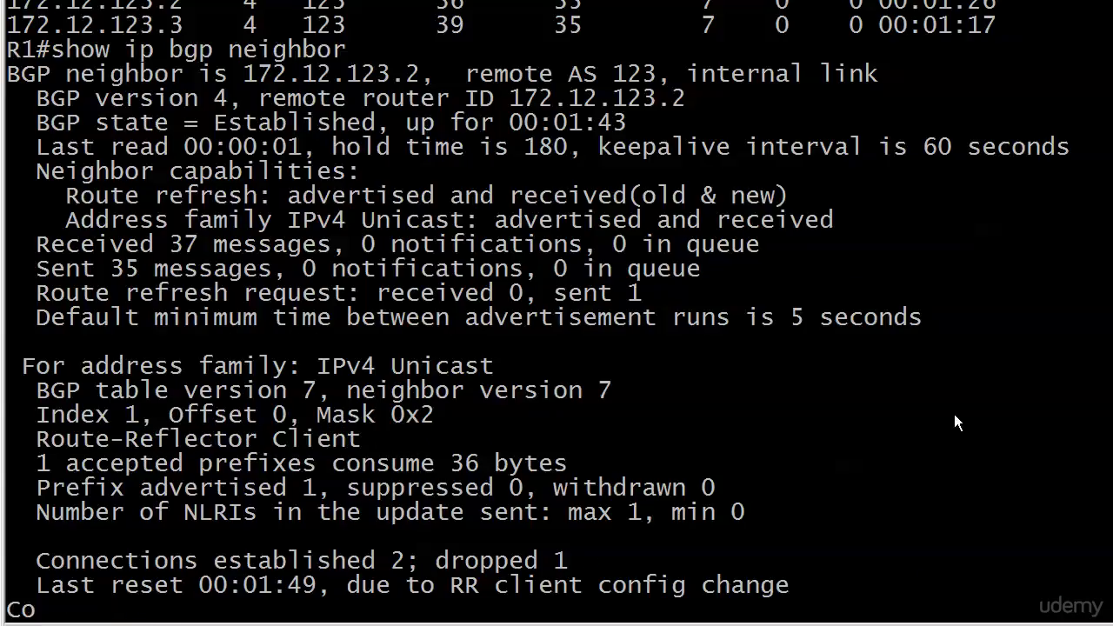
{"action": "key", "text": "Return"}
- Highlight the line showing the last reset was caused by the RR client config change
{"action": "right_click", "coordinate": [249, 496]}
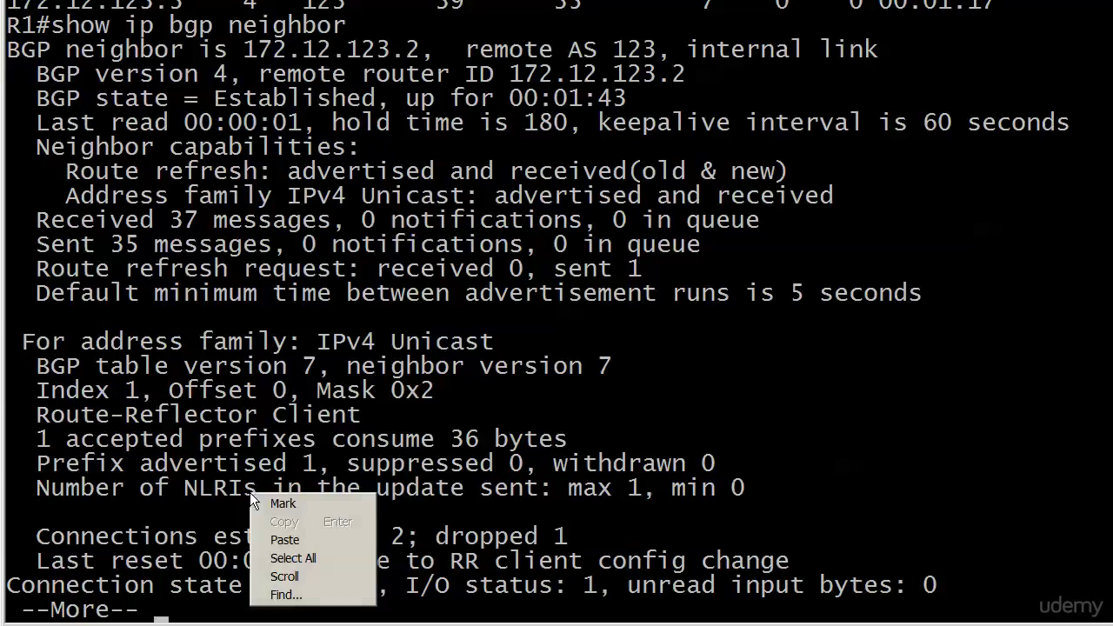
{"action": "left_click", "coordinate": [267, 504]}
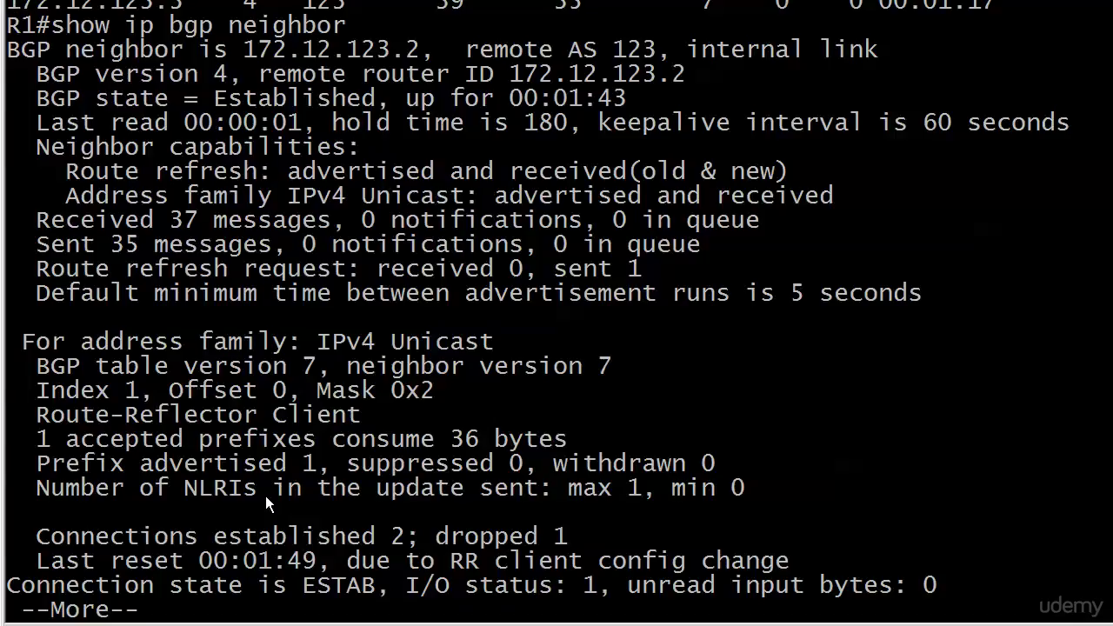
{"action": "left_click", "coordinate": [456, 414]}
{"action": "right_click", "coordinate": [285, 560]}
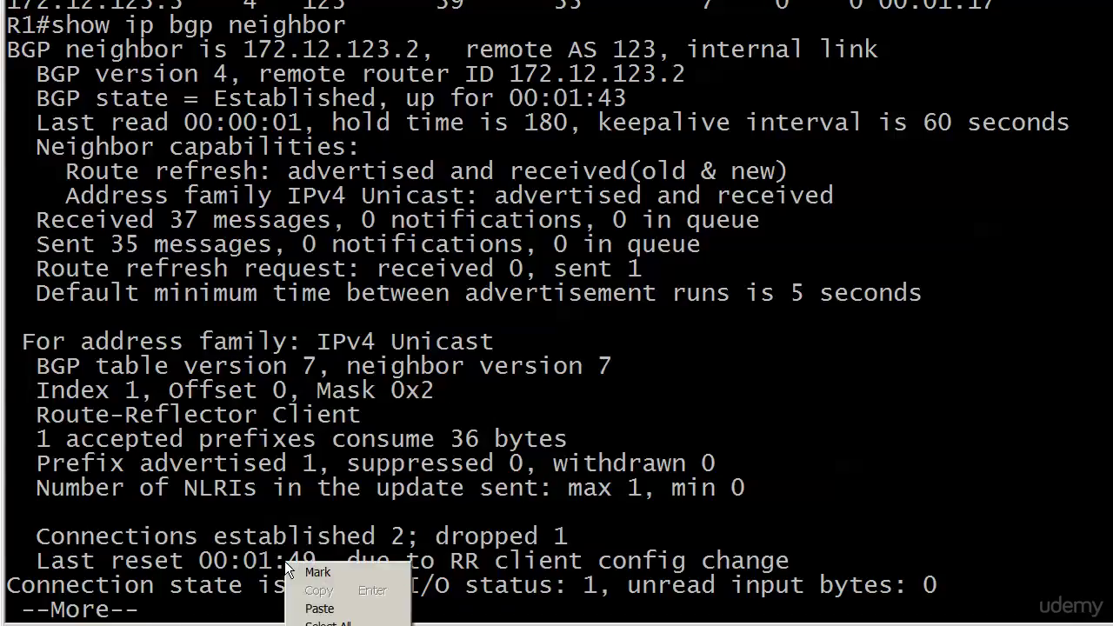
{"action": "left_click", "coordinate": [297, 571]}
{"action": "left_click_drag", "start_coordinate": [39, 561], "coordinate": [826, 555]}
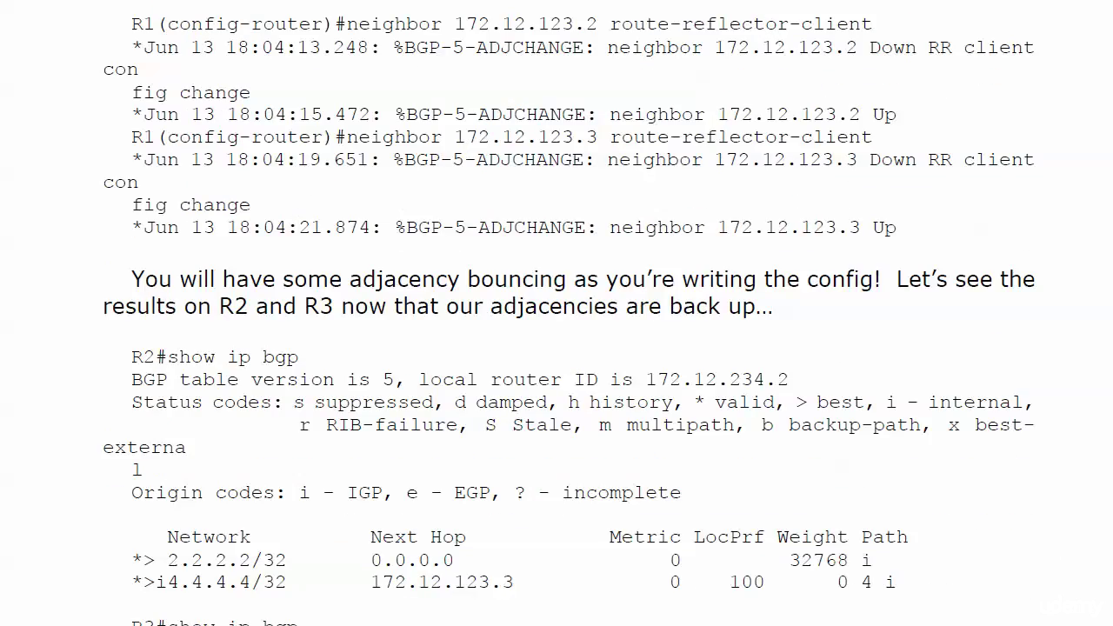
- Scroll the lab notes to the route reflector rules for client, eBGP and nonclient updates
{"action": "scroll", "coordinate": [556, 313], "scroll_direction": "down", "scroll_amount": 15}
{"action": "scroll", "coordinate": [557, 313], "scroll_direction": "down", "scroll_amount": 1}
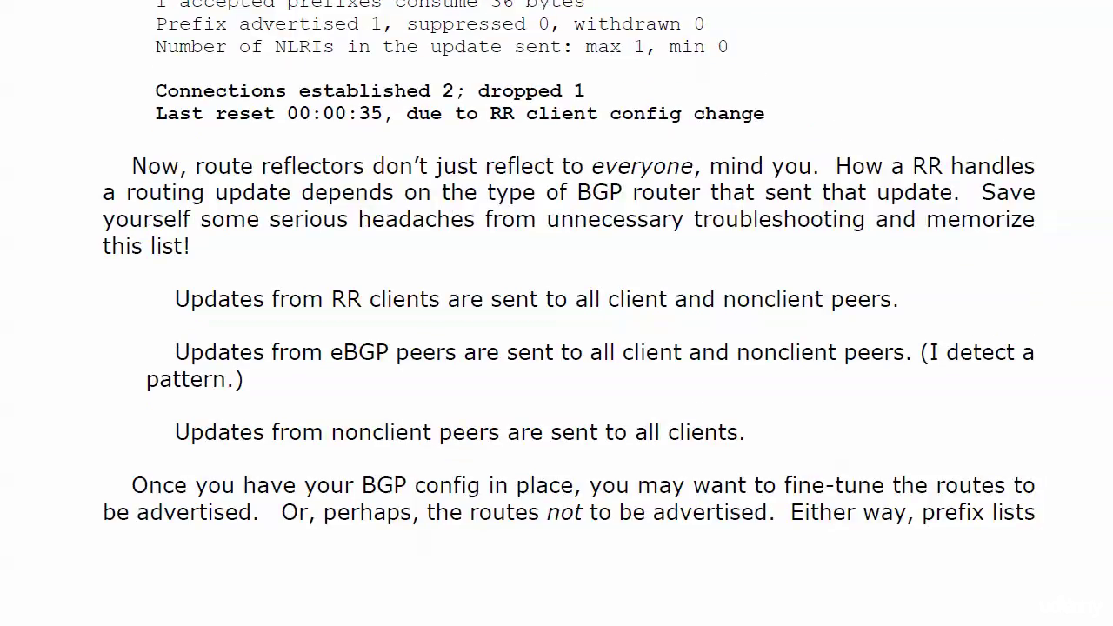